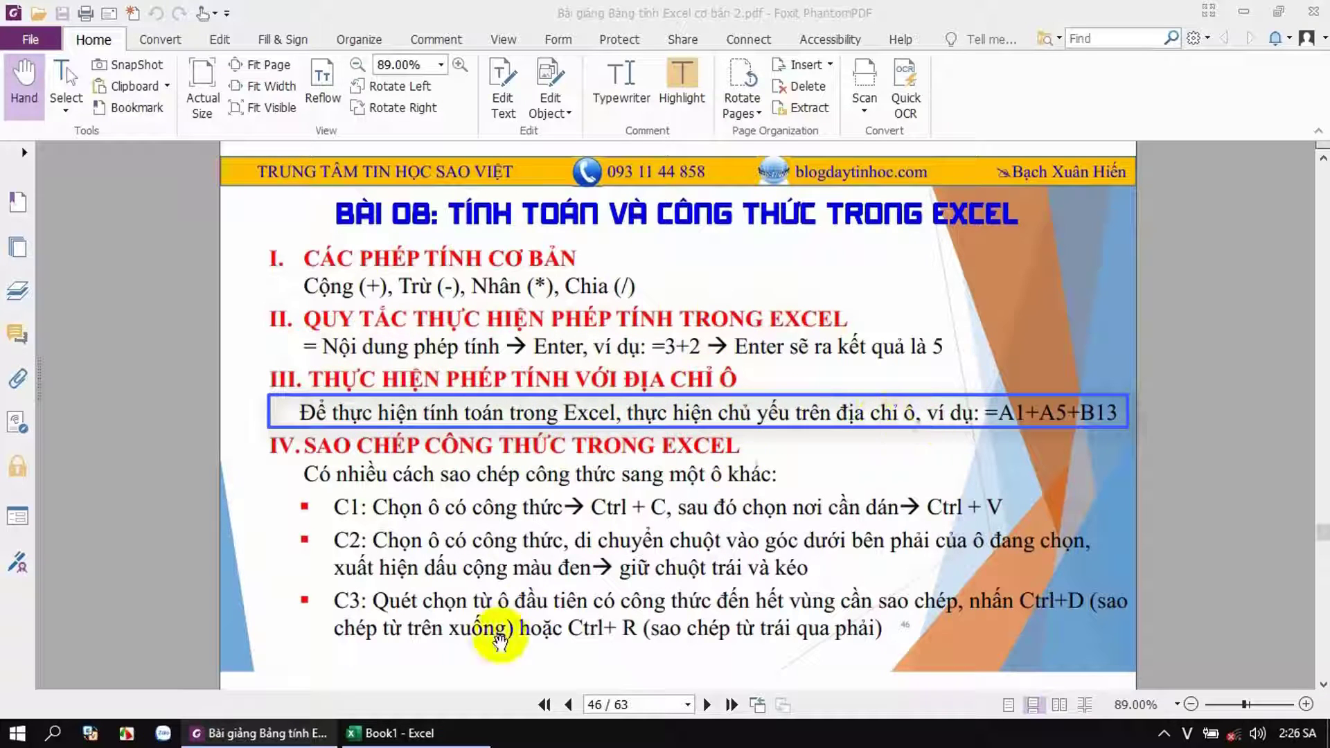
Step: Switch from the PDF lesson to the empty Book1 workbook in Excel and select a cell
{"action": "left_click", "coordinate": [402, 733]}
{"action": "left_click", "coordinate": [493, 374]}
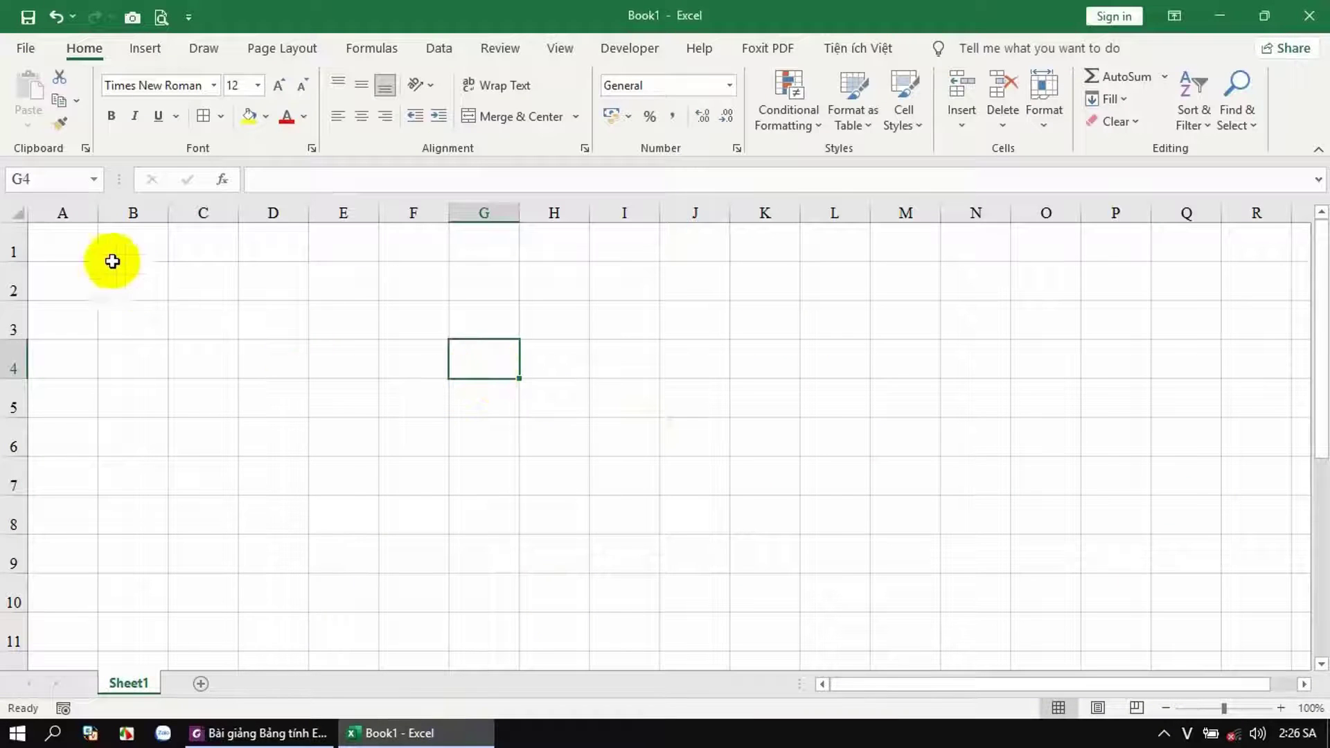
Step: Fill A1:A5 with the series 1 to 5 by entering 1 and 2 and dragging down
{"action": "left_click", "coordinate": [82, 249]}
{"action": "key", "text": "Return"}
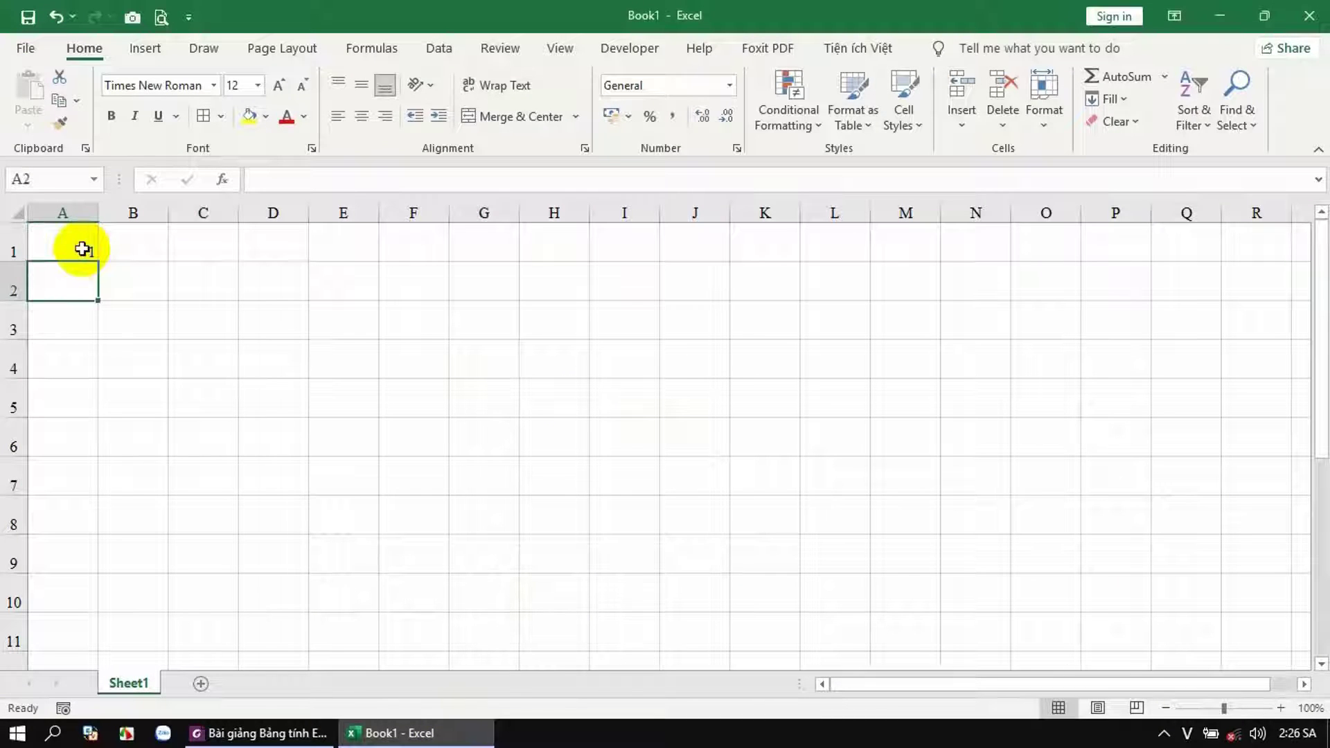
{"action": "type", "text": "2"}
{"action": "key", "text": "Return"}
{"action": "left_click_drag", "start_coordinate": [81, 248], "coordinate": [85, 417]}
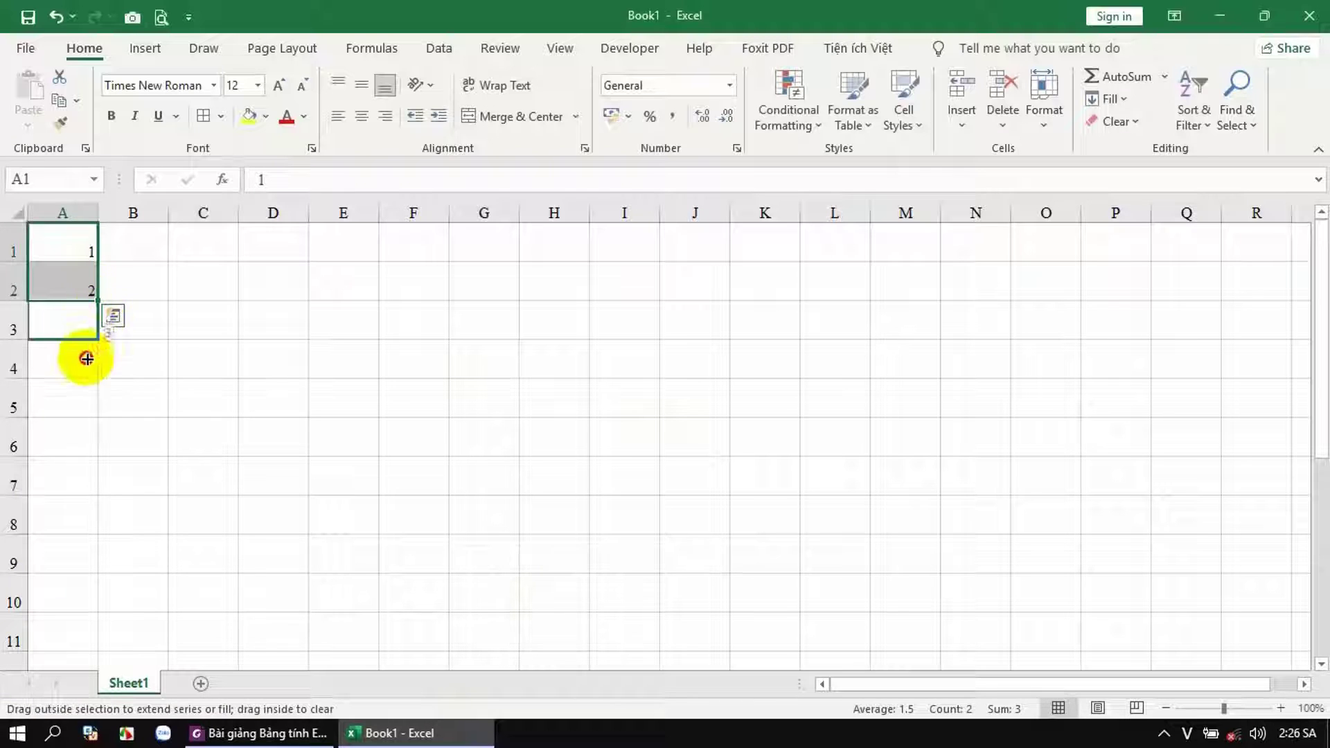
Step: Fill B1:B5 with 3 using Ctrl+D, then start the formula =1+3 in C1
{"action": "left_click", "coordinate": [142, 253]}
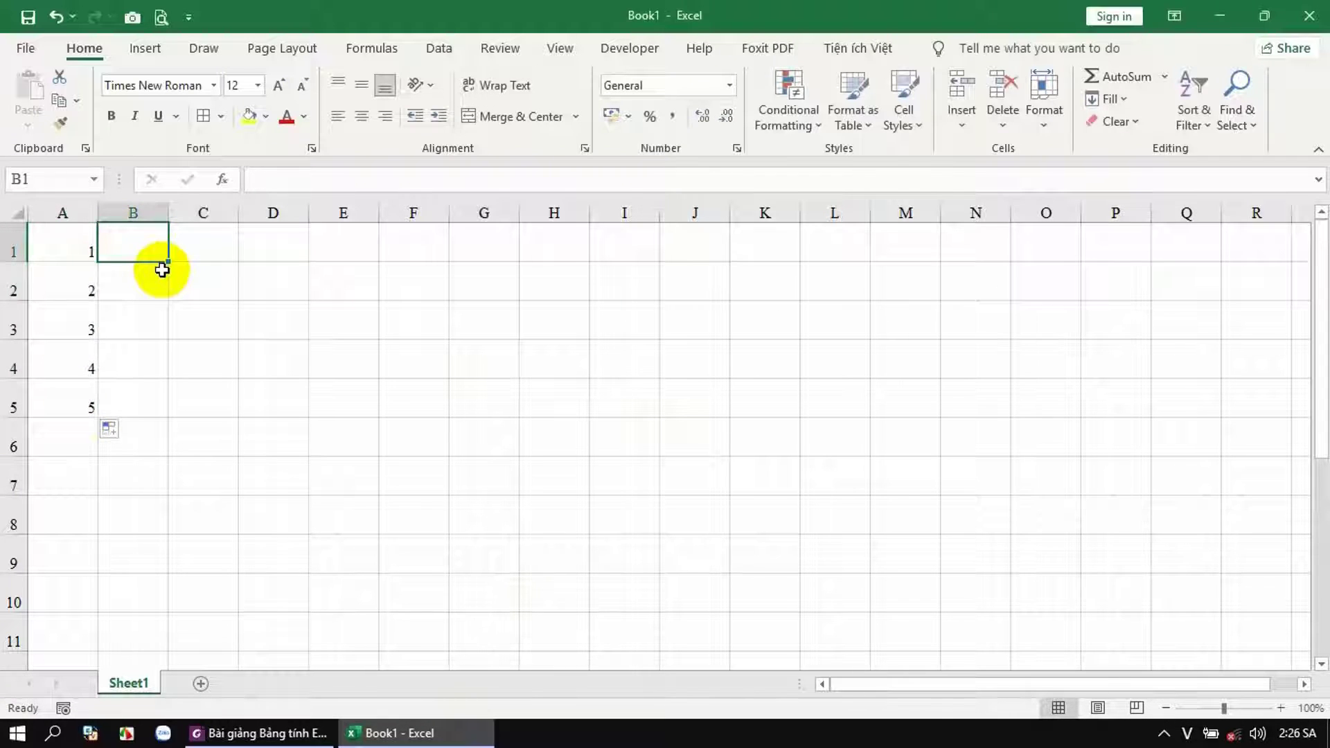
{"action": "type", "text": "3"}
{"action": "key", "text": "Return"}
{"action": "left_click_drag", "start_coordinate": [157, 243], "coordinate": [137, 404]}
{"action": "key", "text": "ctrl+d"}
{"action": "left_click", "coordinate": [257, 435]}
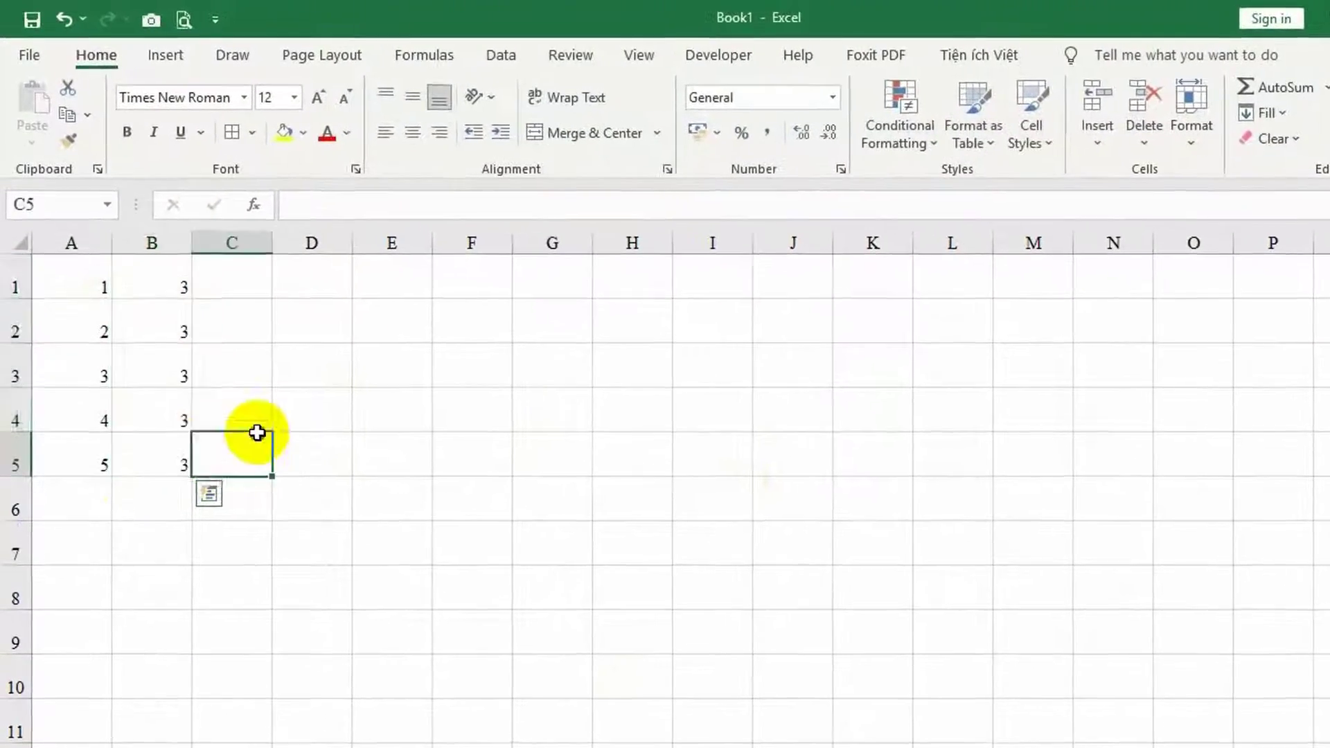
{"action": "left_click_drag", "start_coordinate": [257, 433], "coordinate": [261, 412]}
{"action": "left_click", "coordinate": [243, 279]}
{"action": "type", "text": "=1+3"}
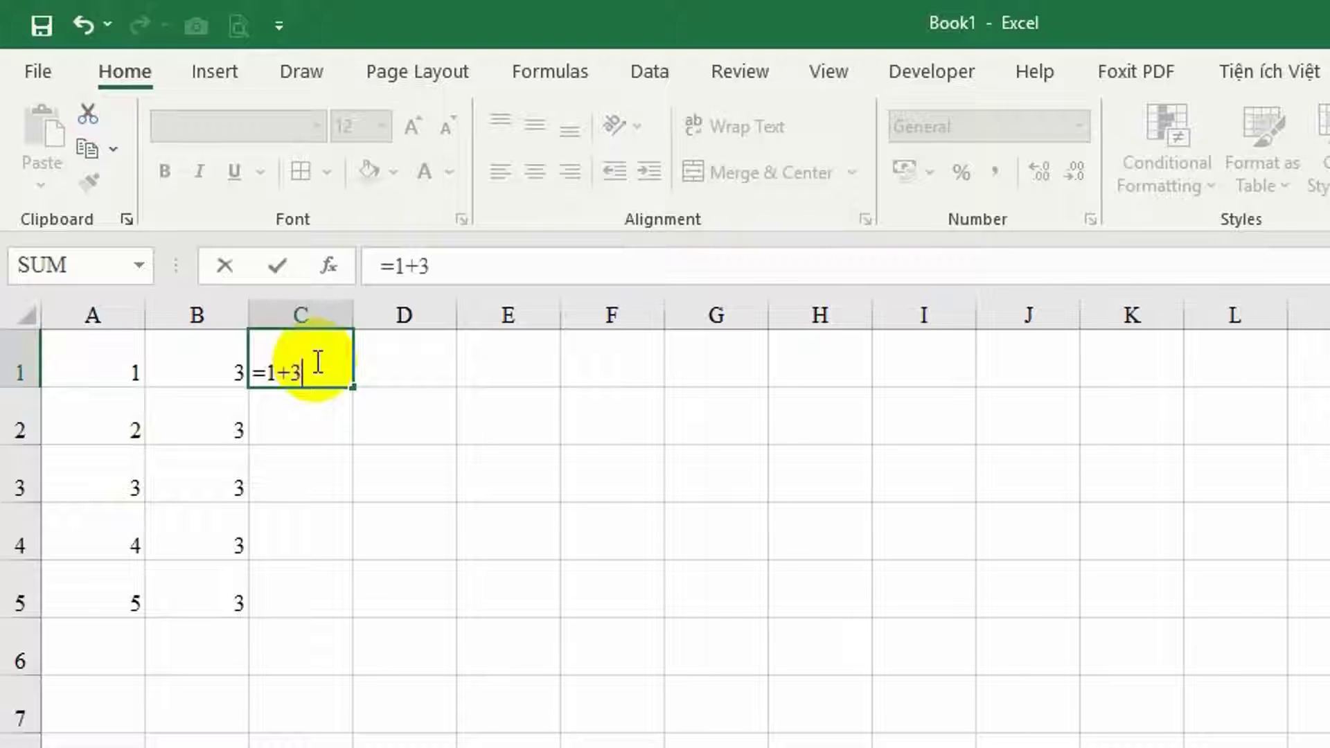
Step: Confirm =1+3 in C1, then enter =4-2 in E1, =2*2 in F1 and =2/2 in G1
{"action": "key", "text": "Return"}
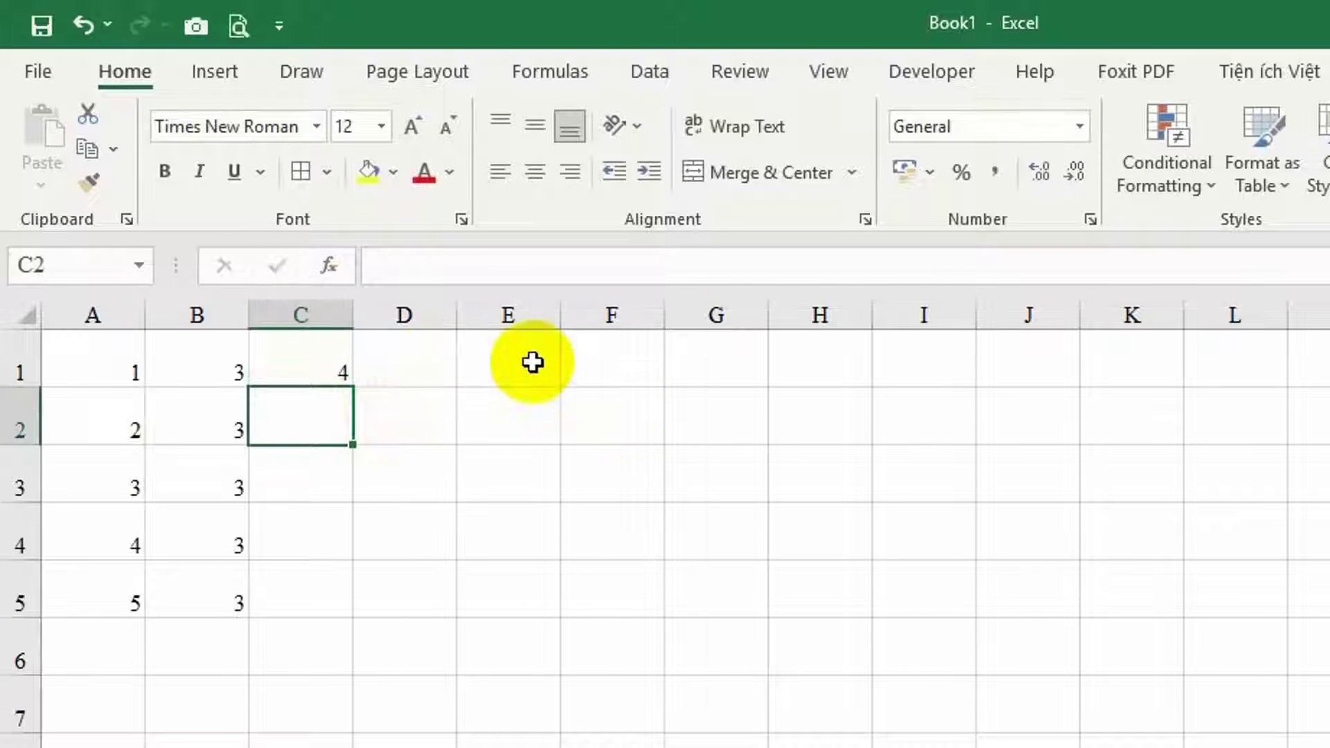
{"action": "left_click", "coordinate": [483, 368]}
{"action": "type", "text": "=4-2"}
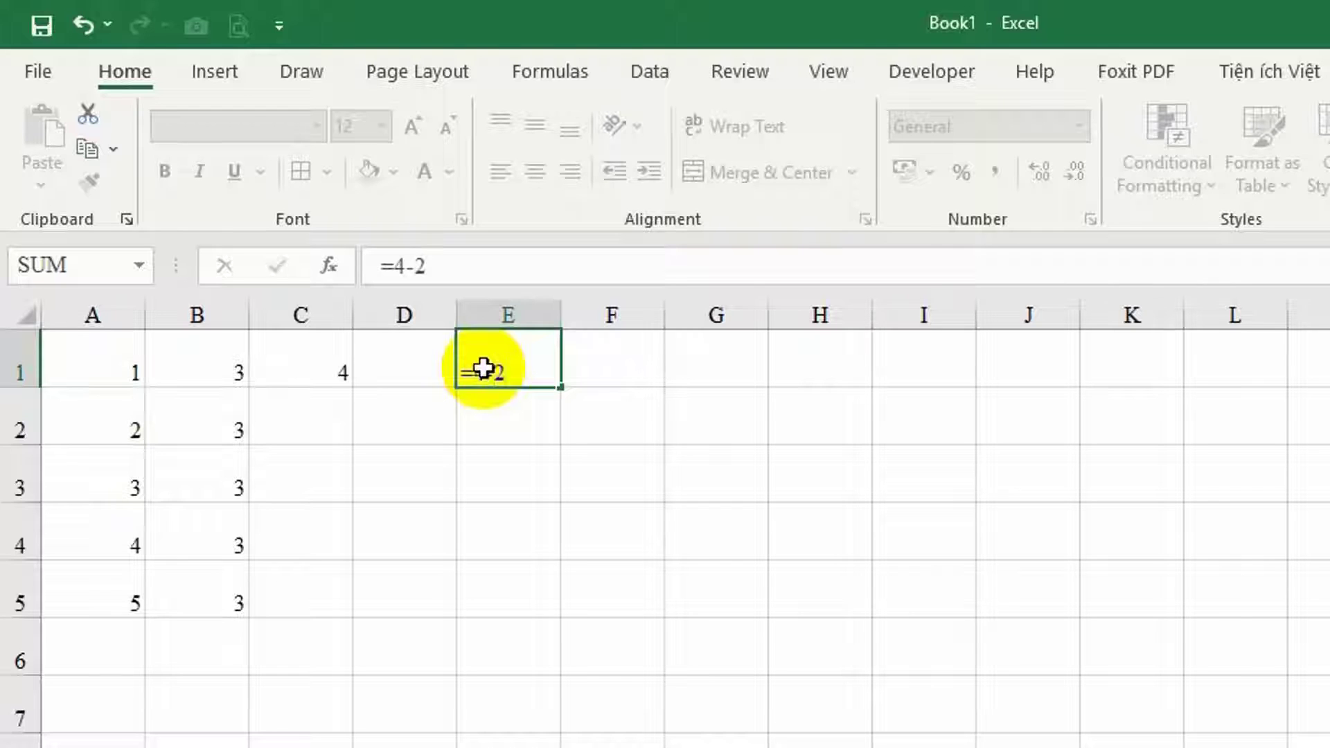
{"action": "key", "text": "Return"}
{"action": "left_click", "coordinate": [631, 368]}
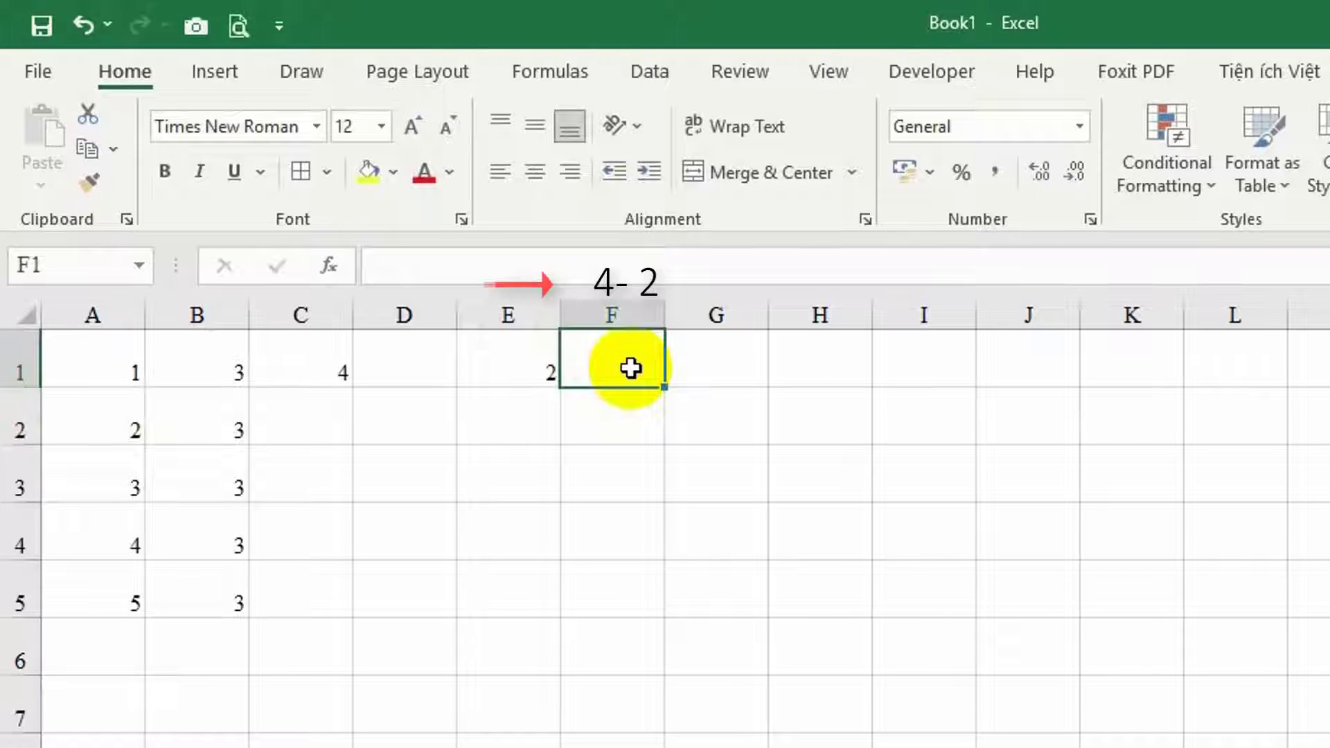
{"action": "type", "text": "=2*2"}
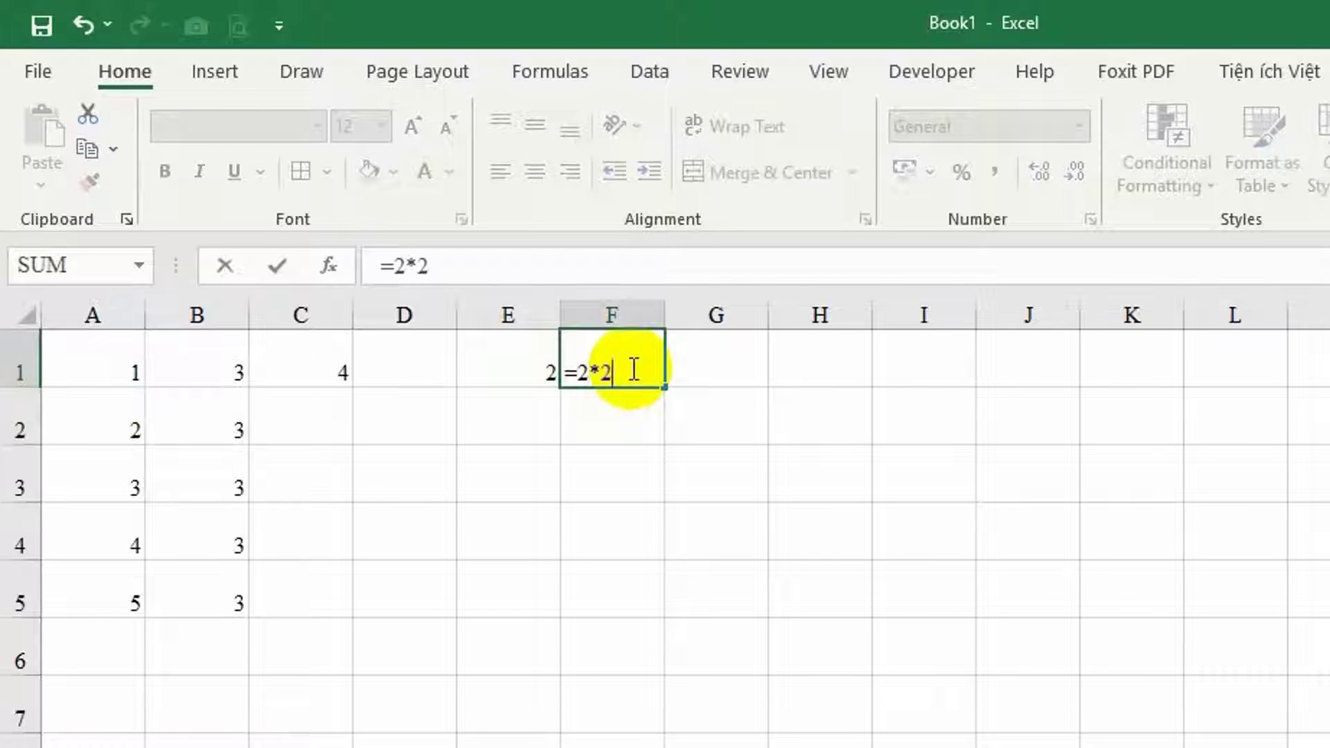
{"action": "key", "text": "Return"}
{"action": "left_click", "coordinate": [730, 369]}
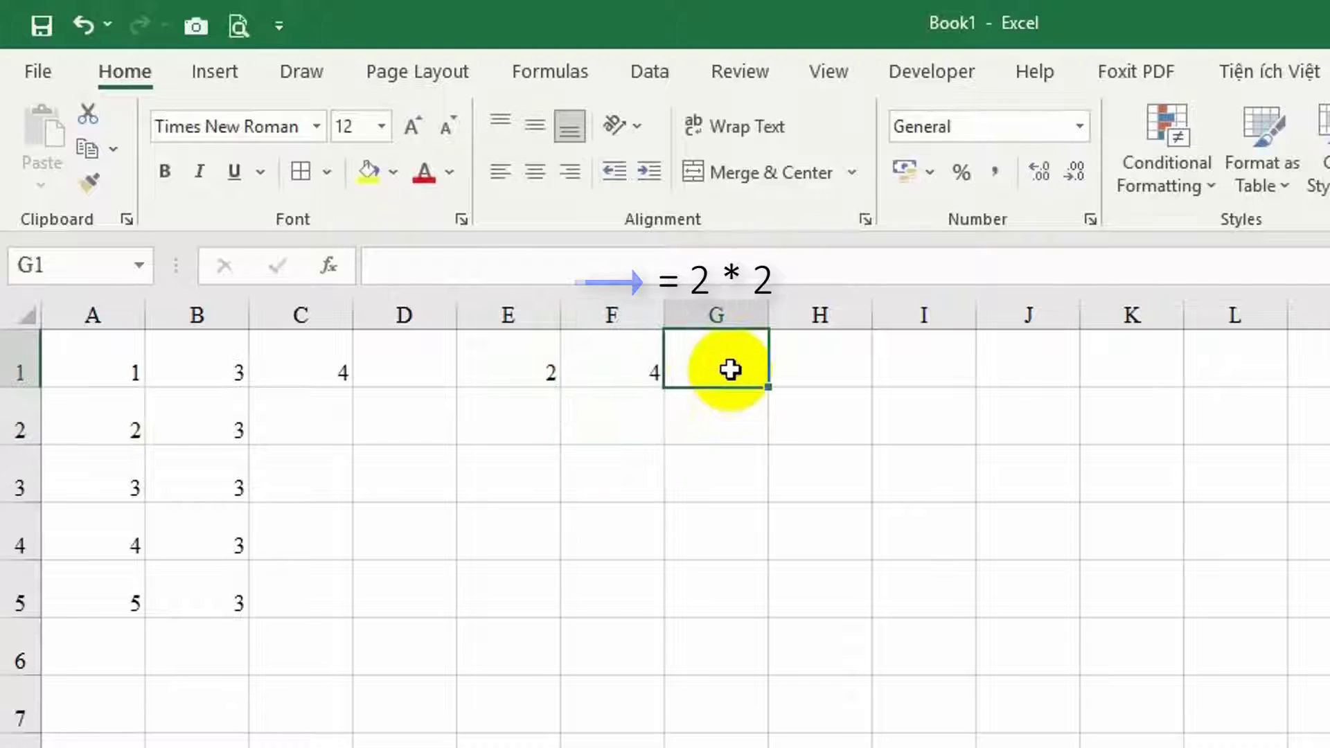
{"action": "type", "text": "=2/2"}
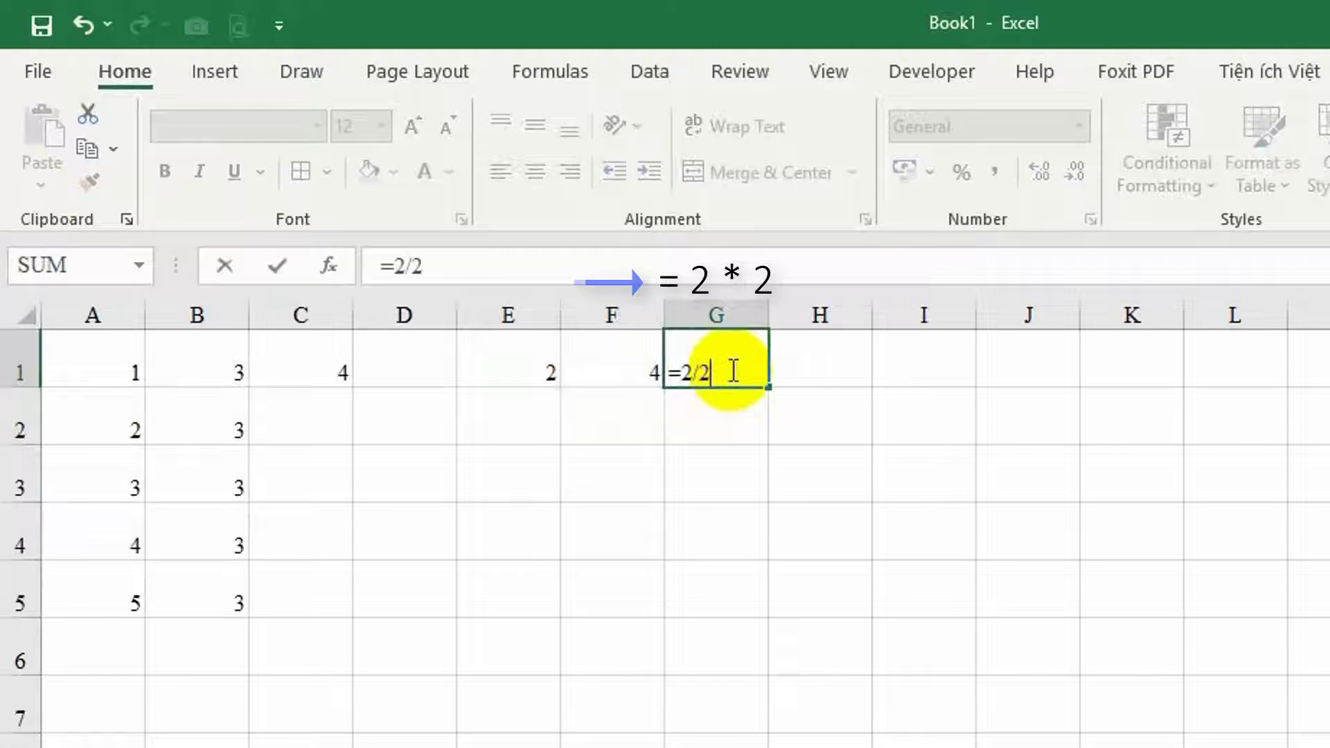
{"action": "key", "text": "Return"}
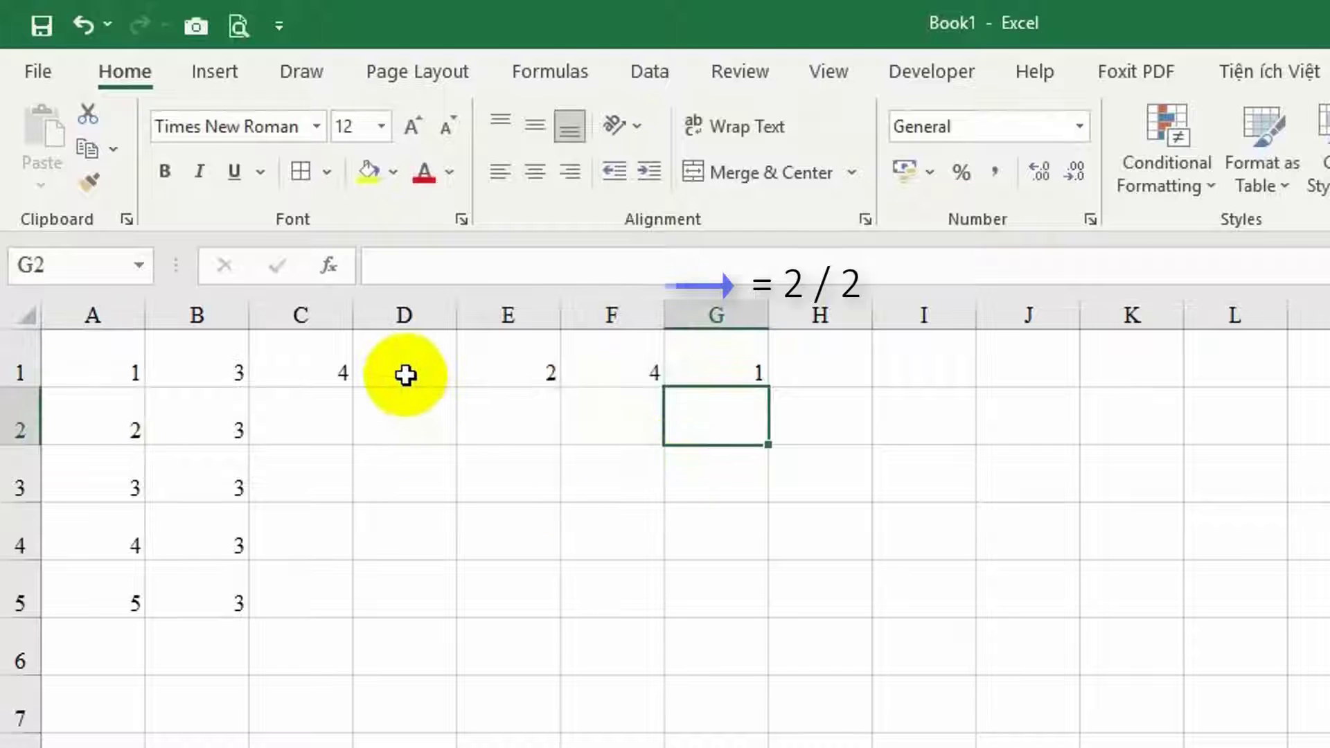
Step: Fill C1 yellow and enter =A1+B1 in D1 by clicking A1 and B1
{"action": "left_click", "coordinate": [323, 368]}
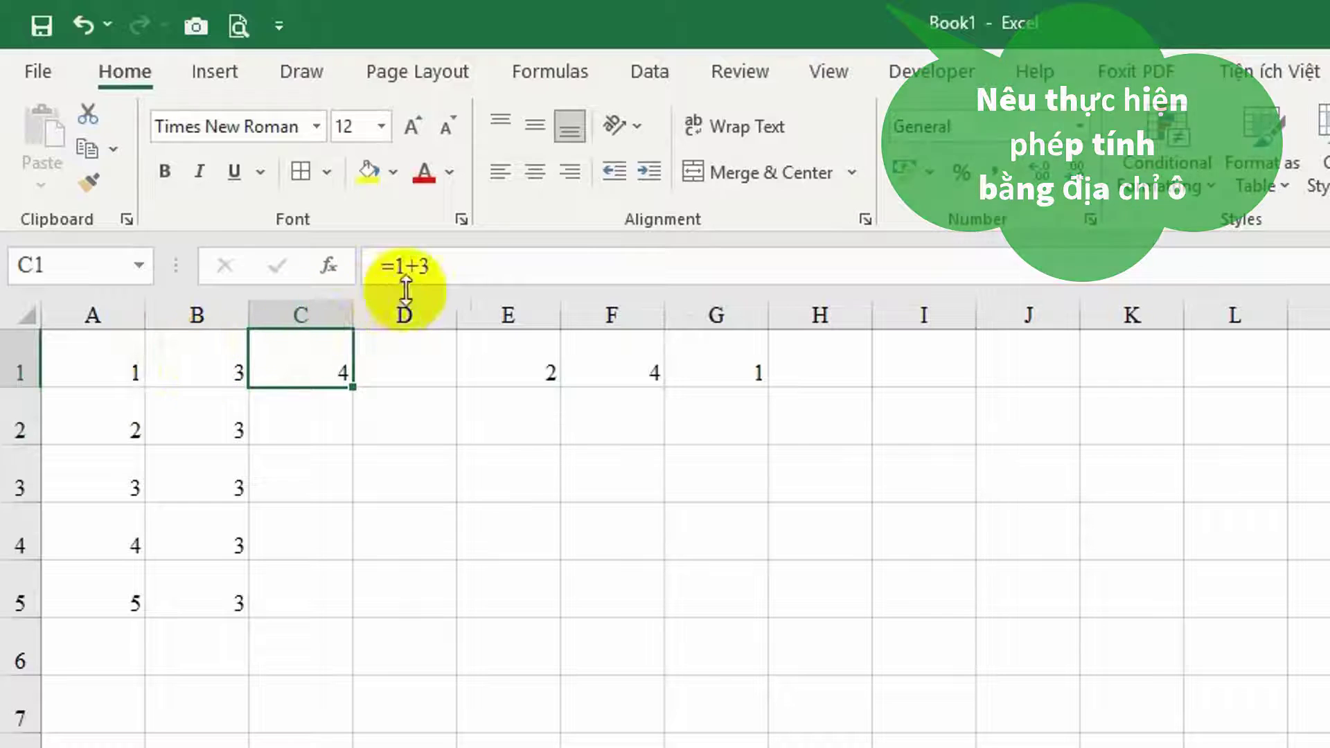
{"action": "left_click", "coordinate": [371, 177]}
{"action": "left_click", "coordinate": [368, 416]}
{"action": "left_click", "coordinate": [410, 363]}
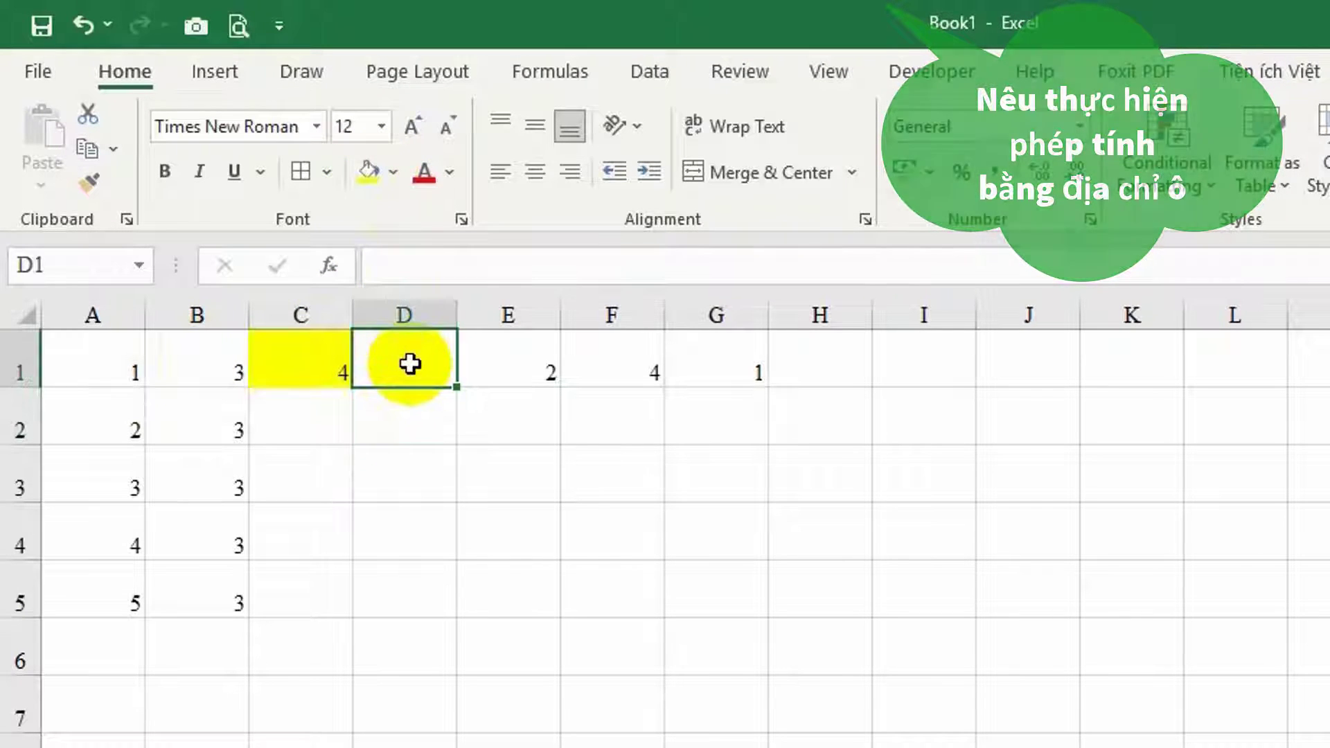
{"action": "type", "text": "="}
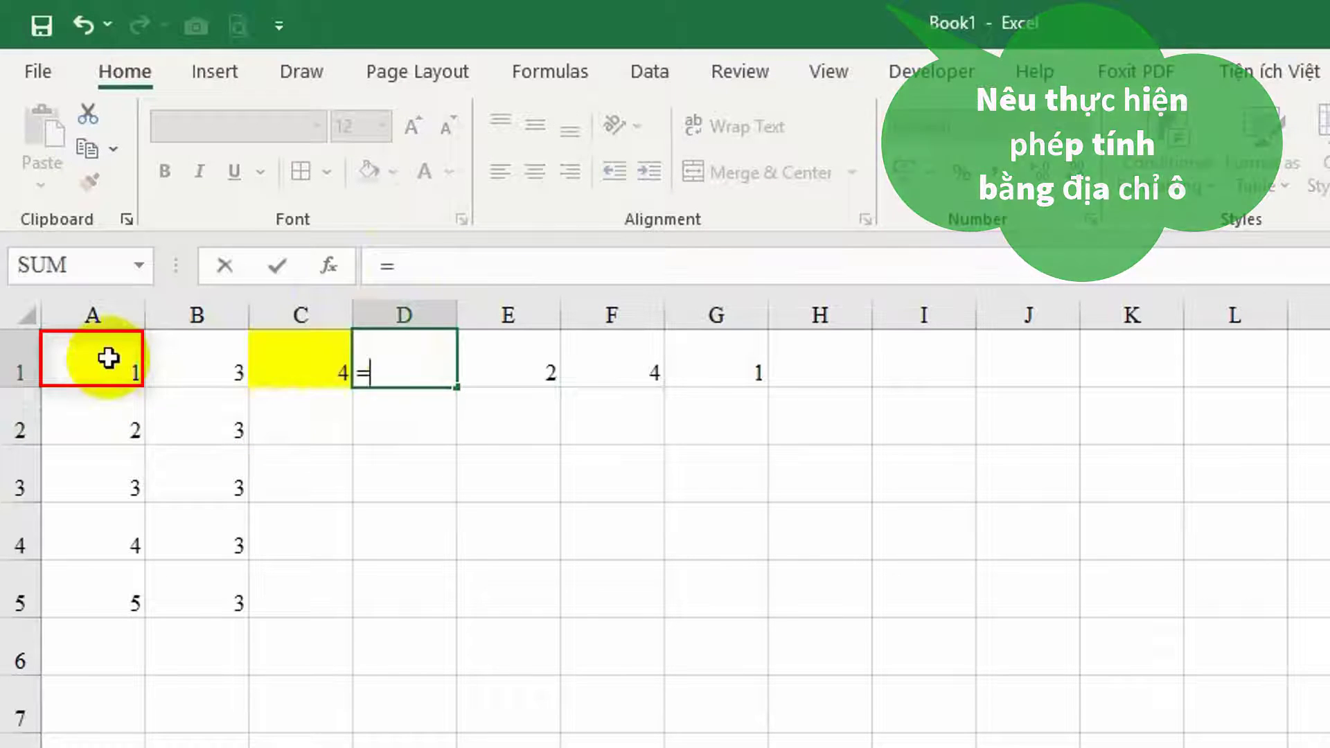
{"action": "left_click", "coordinate": [108, 358]}
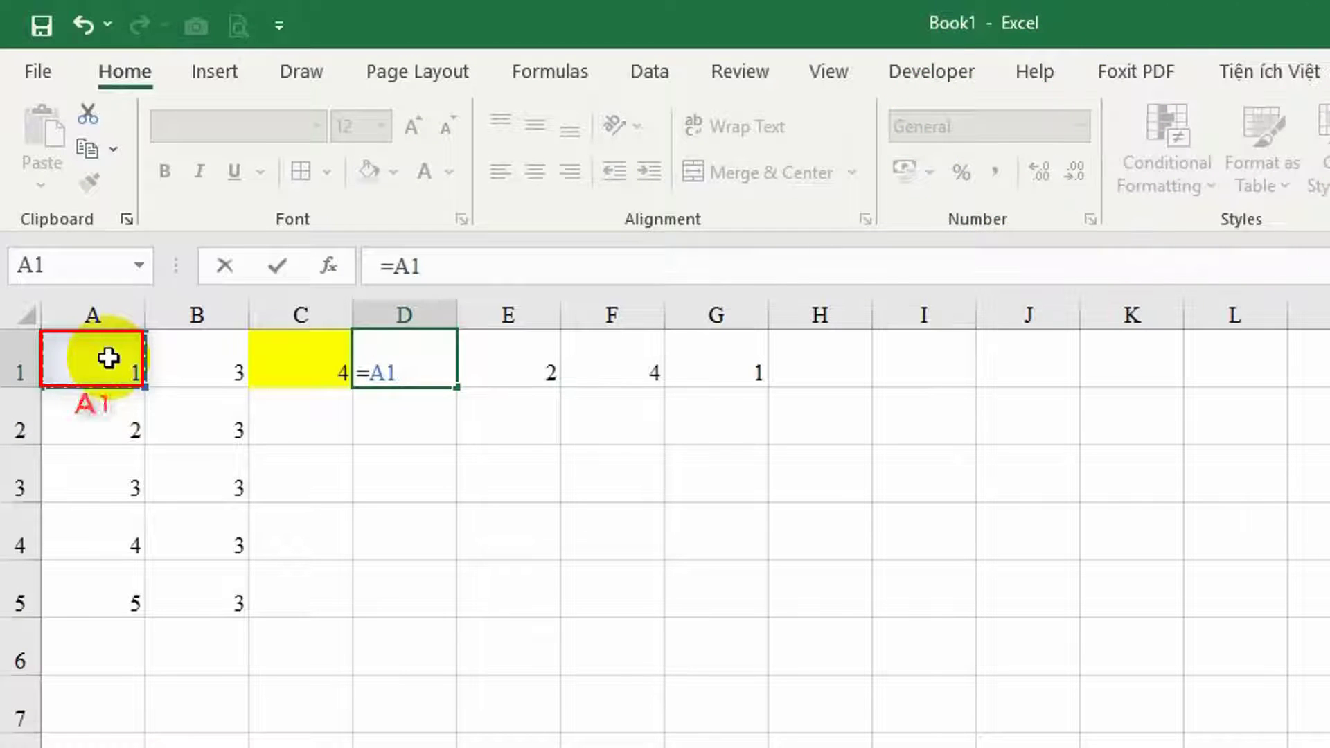
{"action": "left_click", "coordinate": [219, 350]}
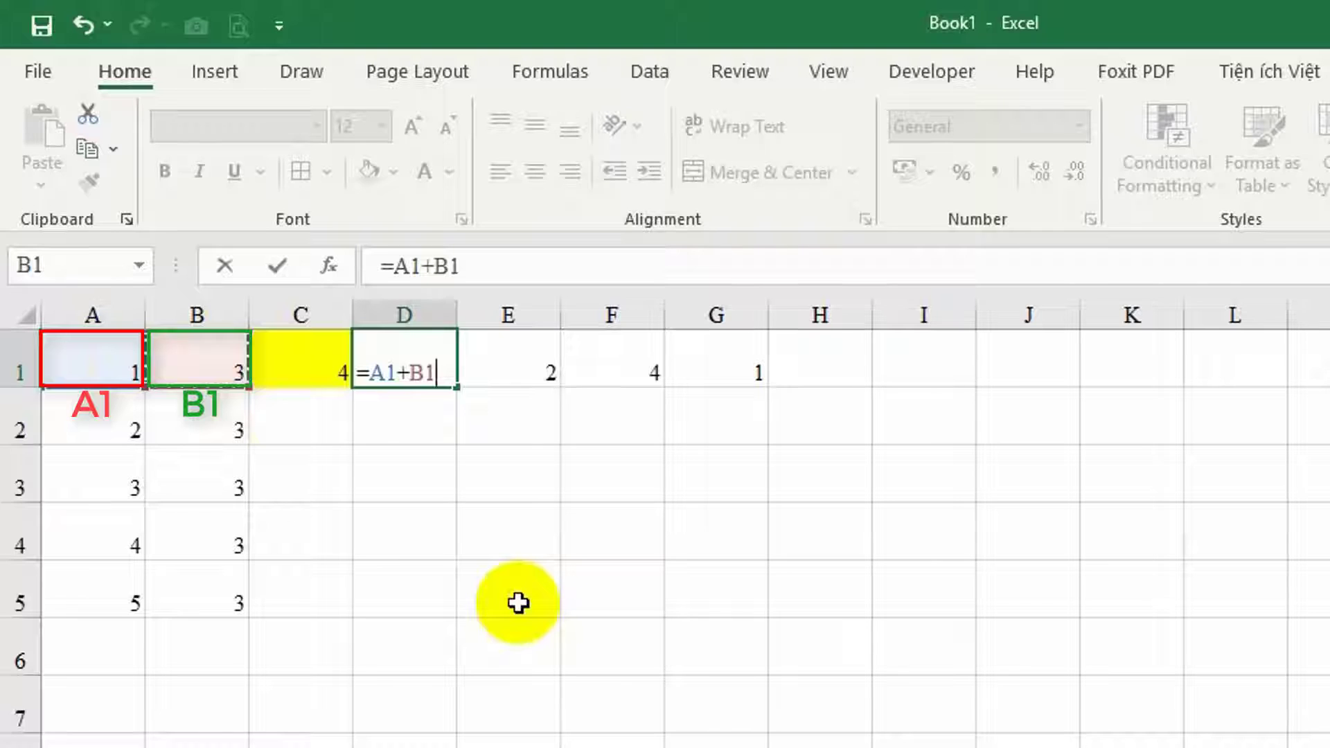
{"action": "key", "text": "Return"}
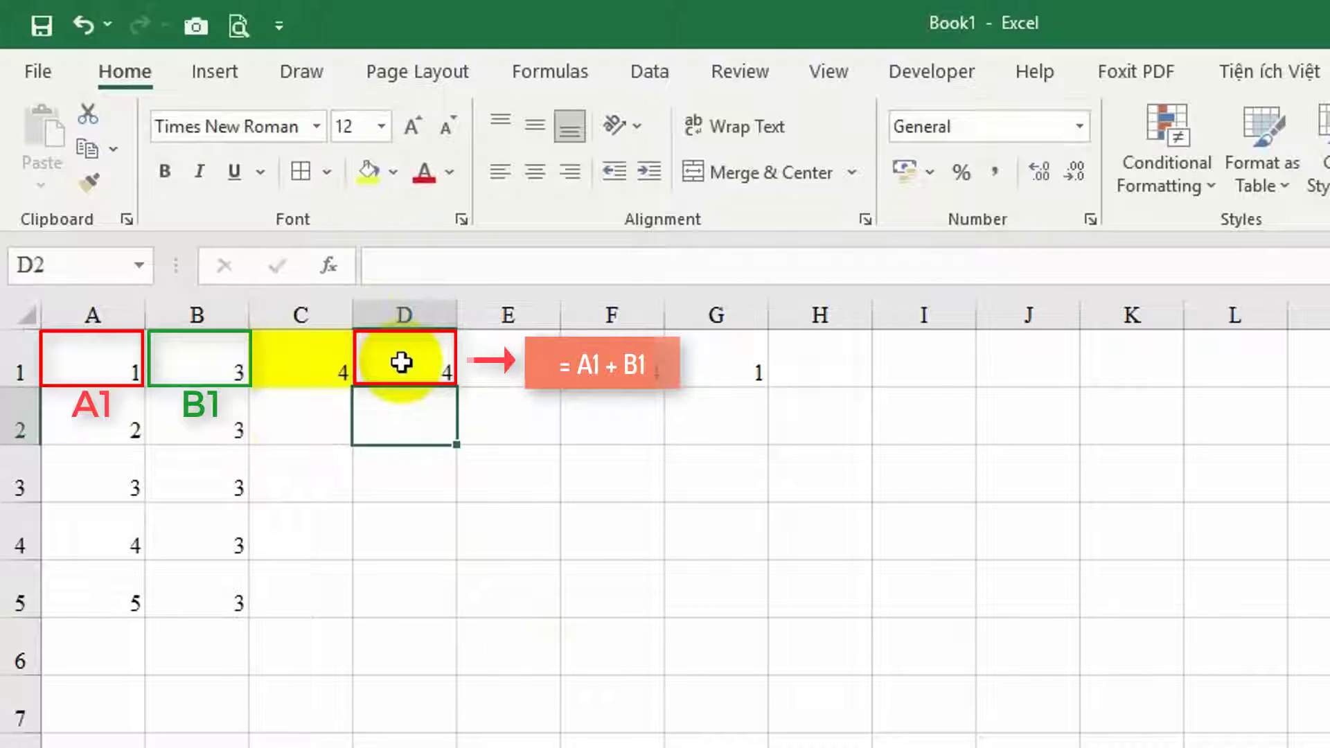
Step: Change A1 to 10 so D1 recalculates to 13
{"action": "left_click", "coordinate": [121, 357]}
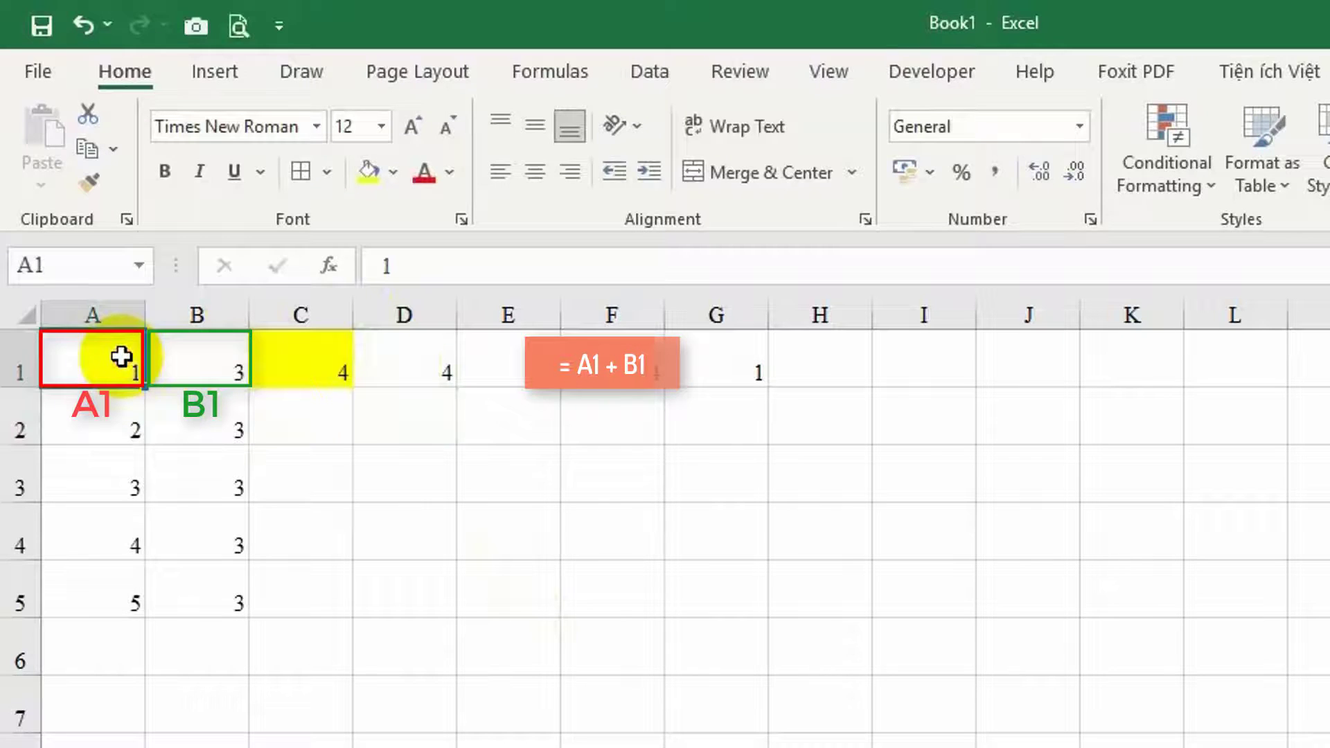
{"action": "double_click", "coordinate": [122, 357]}
{"action": "type", "text": "0"}
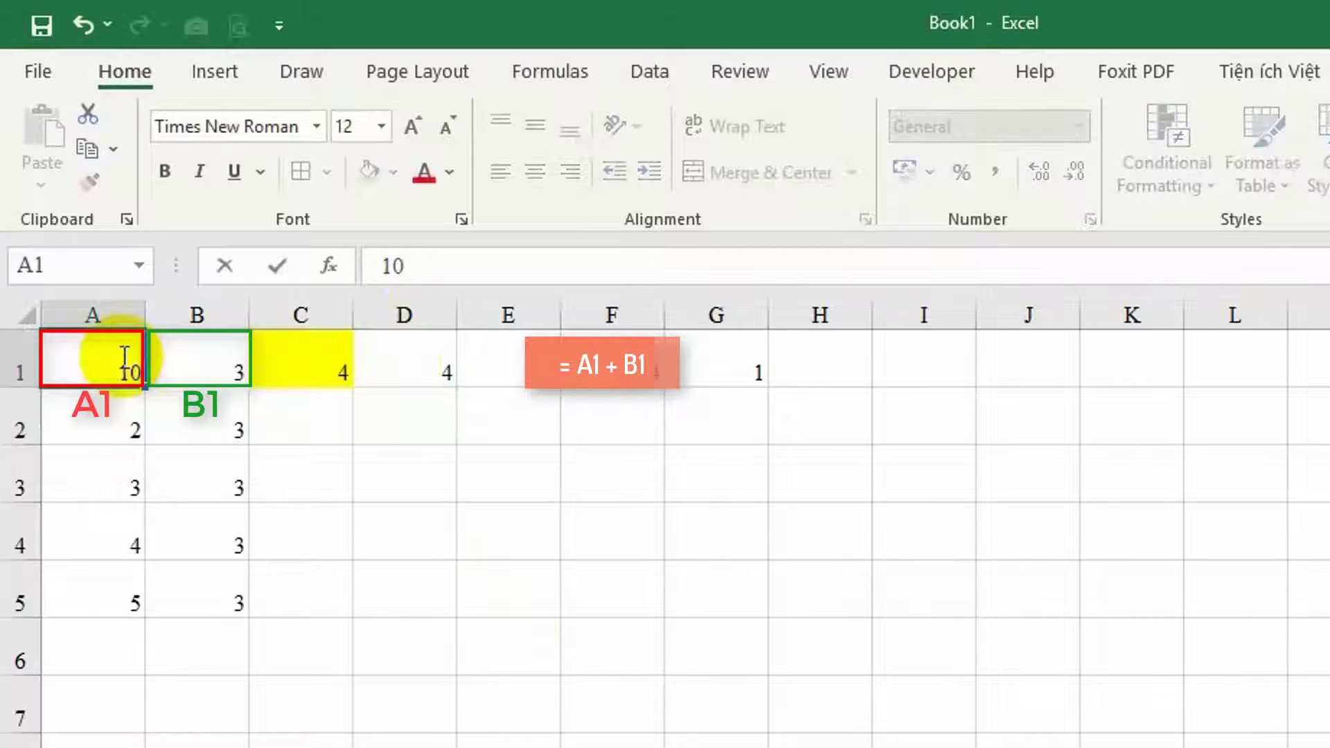
{"action": "key", "text": "Return"}
Step: Check D1's result of 13, review page 46 of the PDF lesson, and return to Book1
{"action": "left_click", "coordinate": [410, 372]}
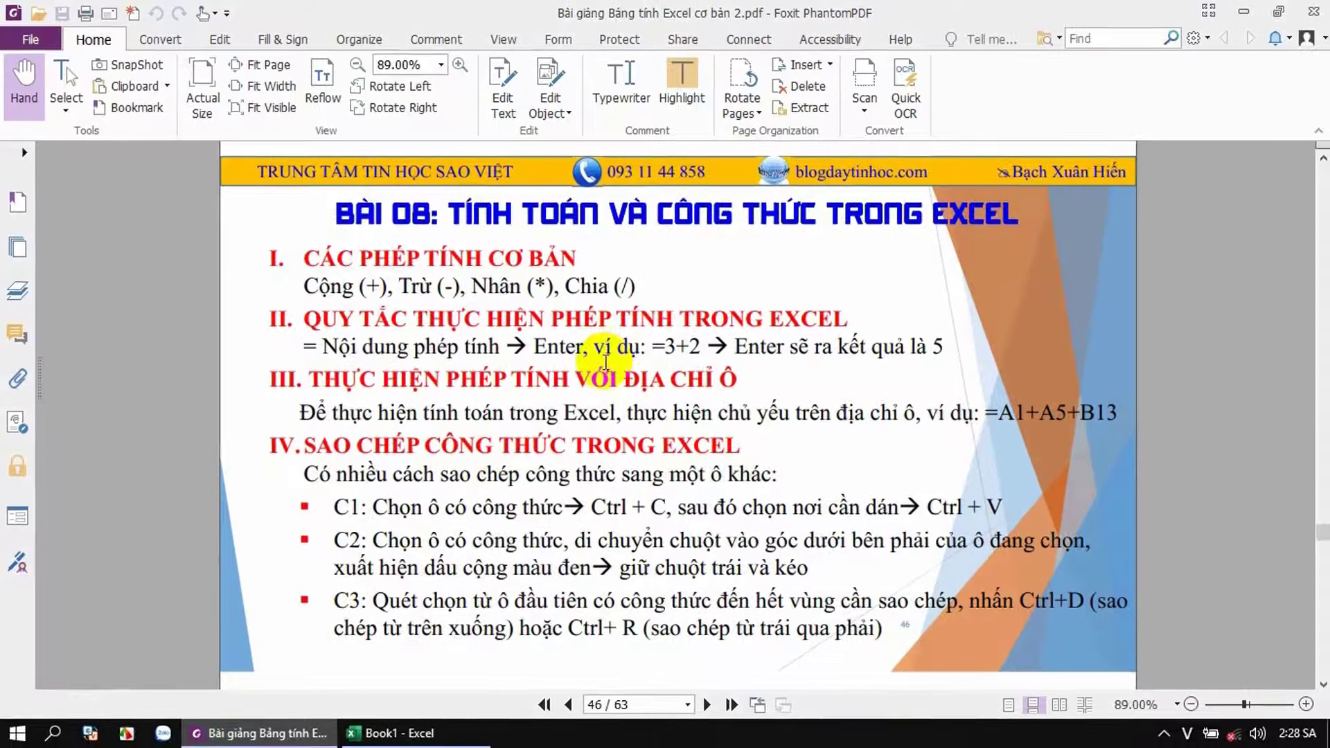
{"action": "left_click", "coordinate": [454, 736]}
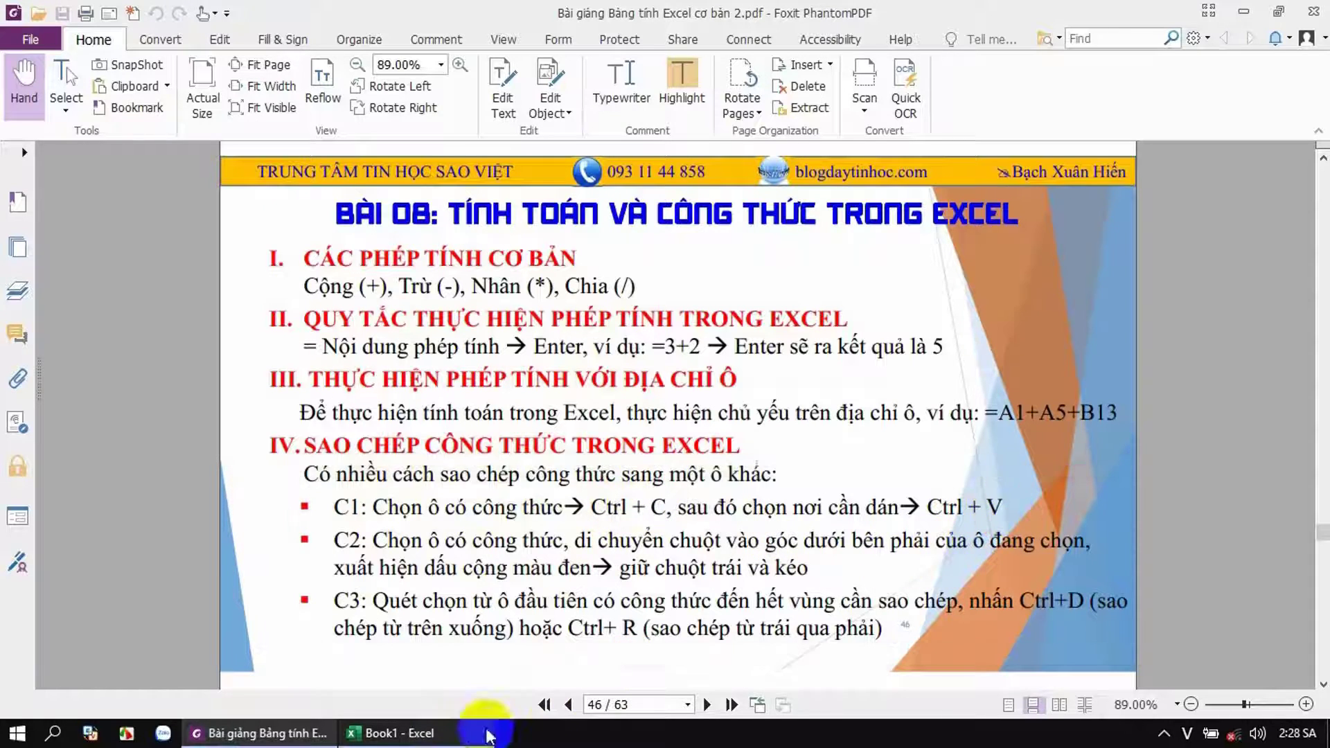
{"action": "left_click", "coordinate": [437, 733]}
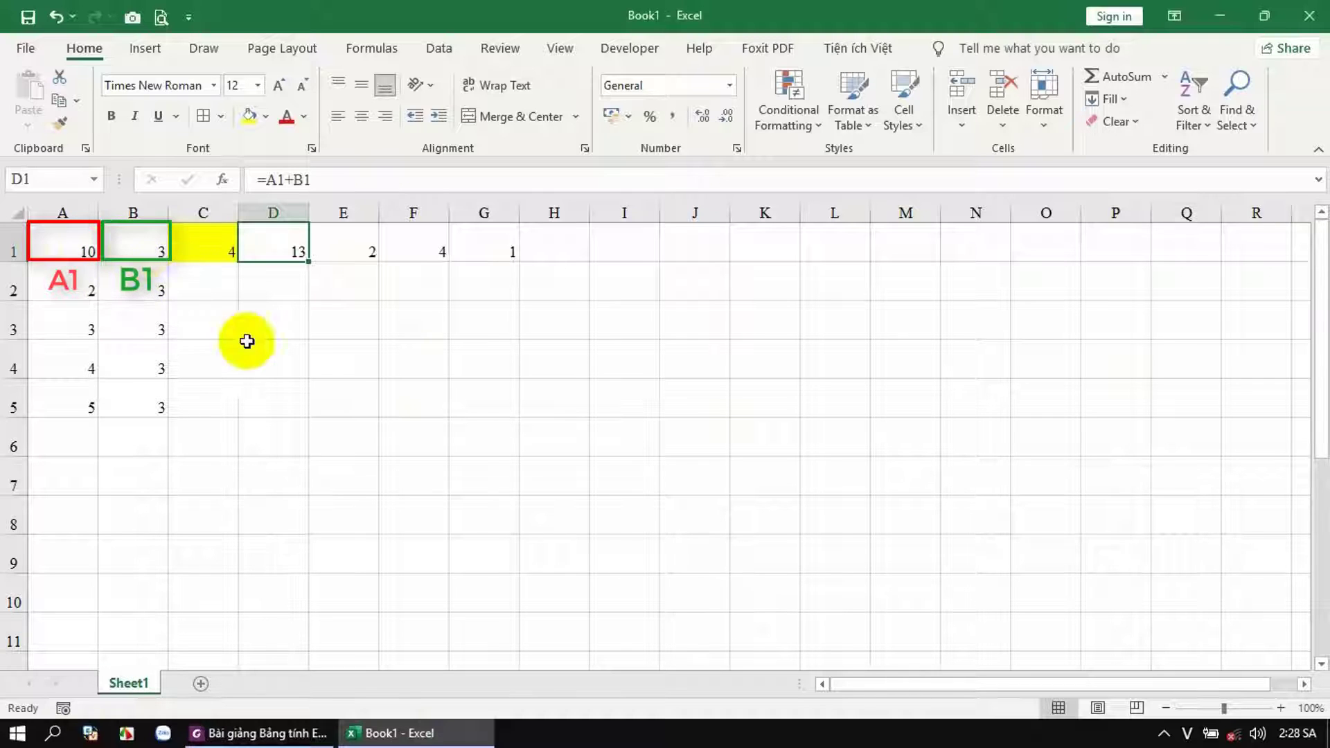
Step: Build =A5+B5 in D5 by clicking A5 and B5, and check it shows 8
{"action": "left_click", "coordinate": [281, 402]}
{"action": "type", "text": "="}
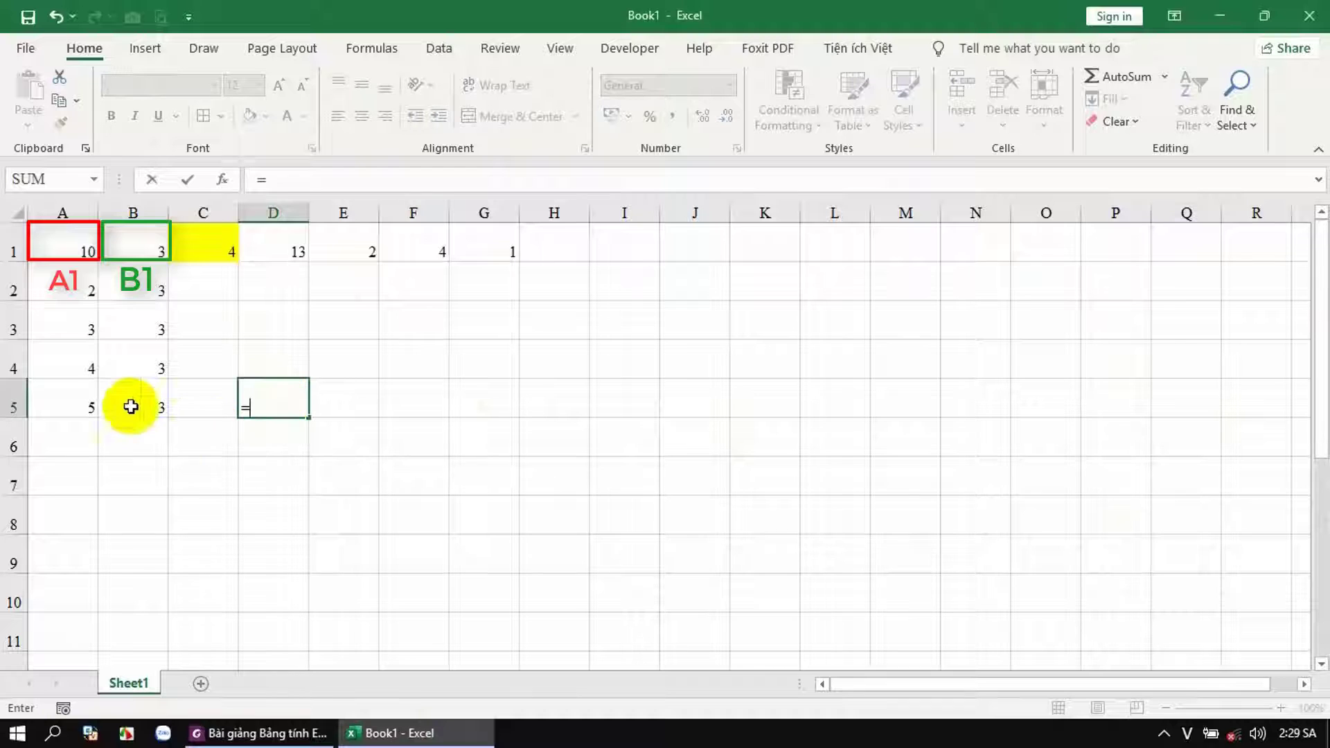
{"action": "left_click", "coordinate": [86, 397]}
{"action": "type", "text": "+"}
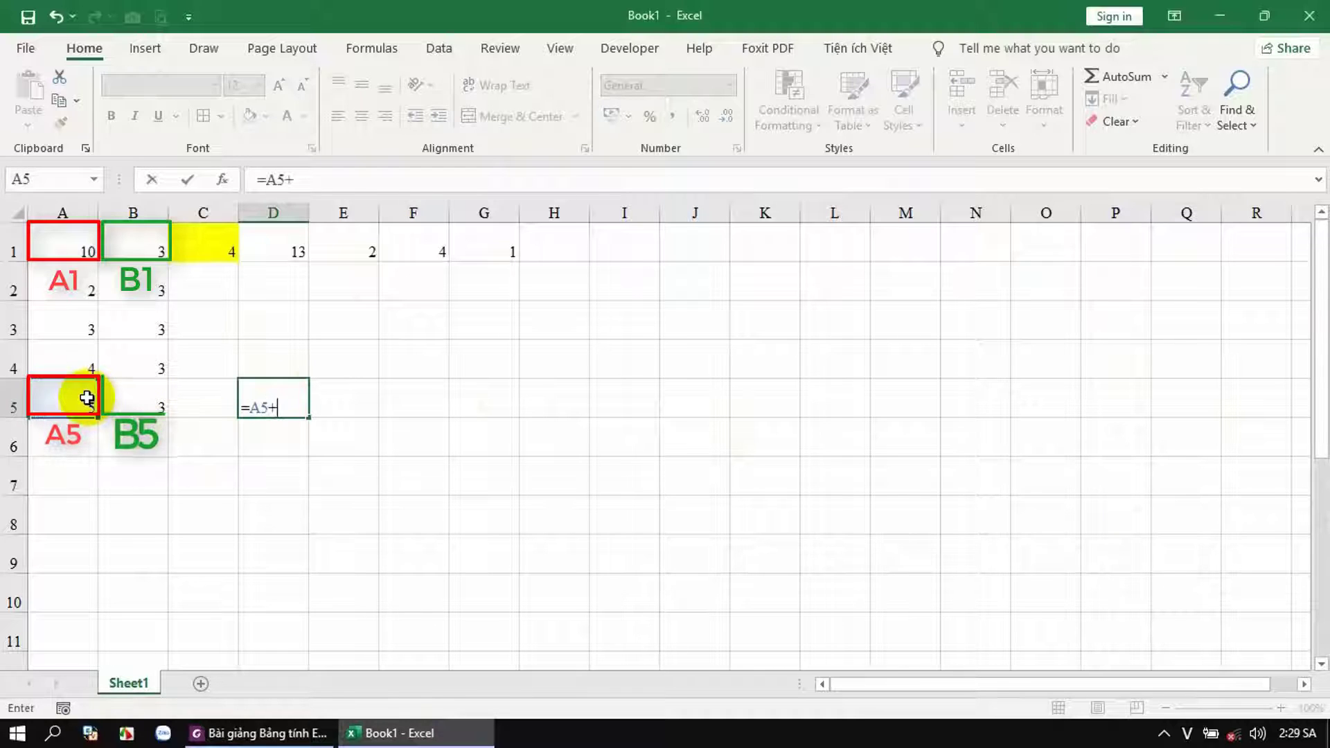
{"action": "left_click", "coordinate": [139, 405]}
{"action": "key", "text": "Return"}
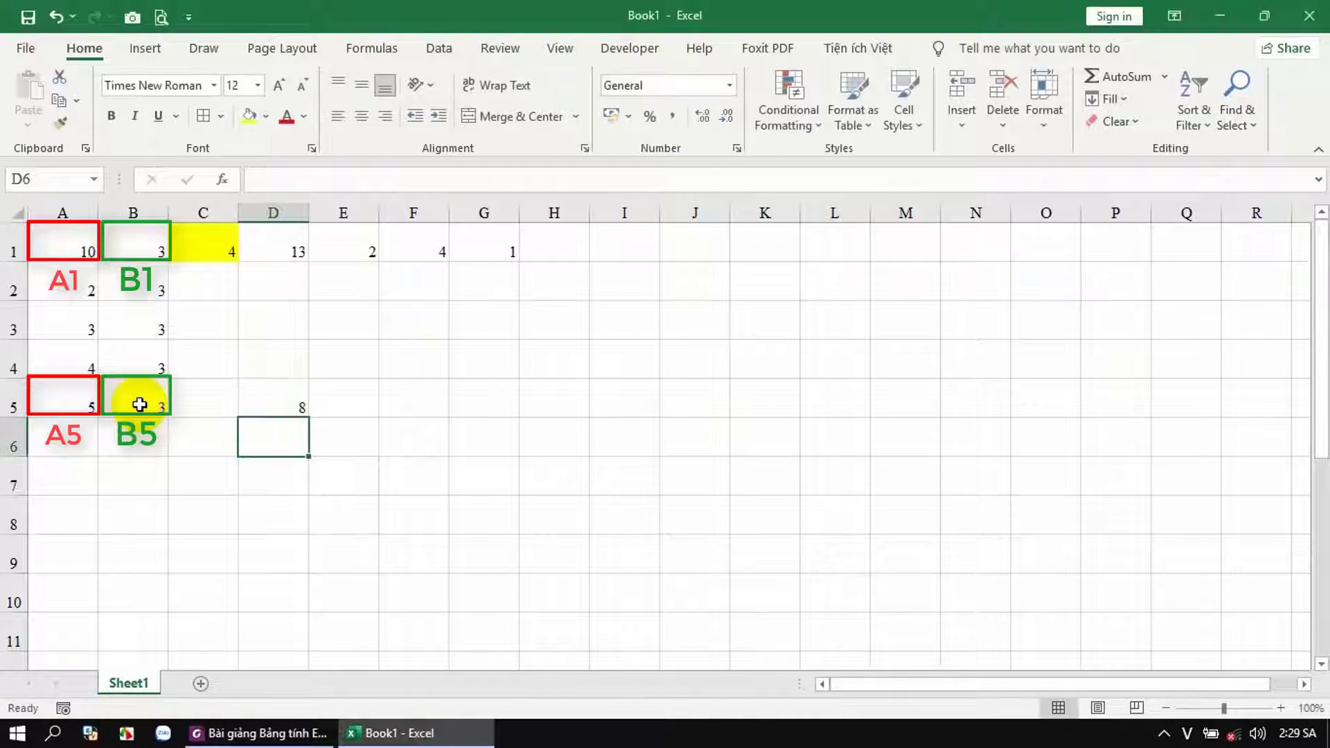
{"action": "left_click", "coordinate": [268, 392]}
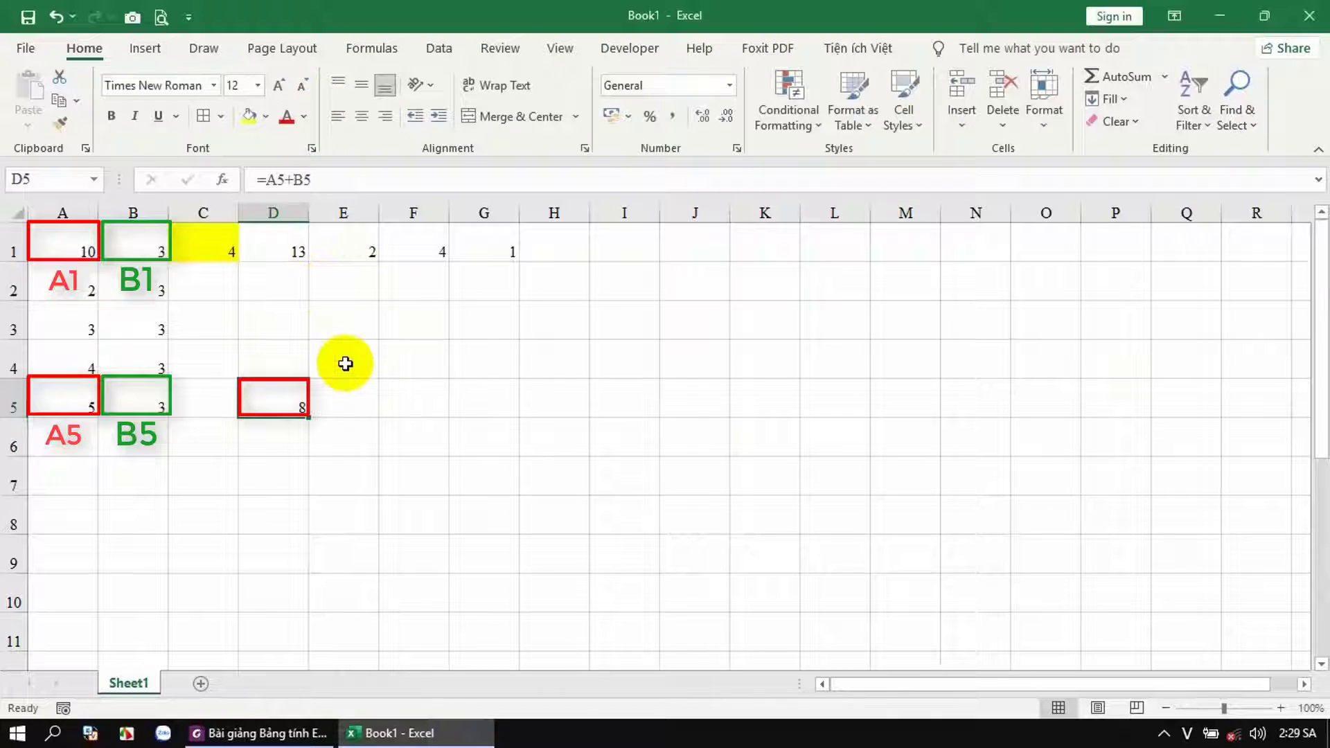
Step: Copy D1's formula into D5, verify it adjusts to =A5+B5, then view the PDF lesson
{"action": "left_click", "coordinate": [281, 252]}
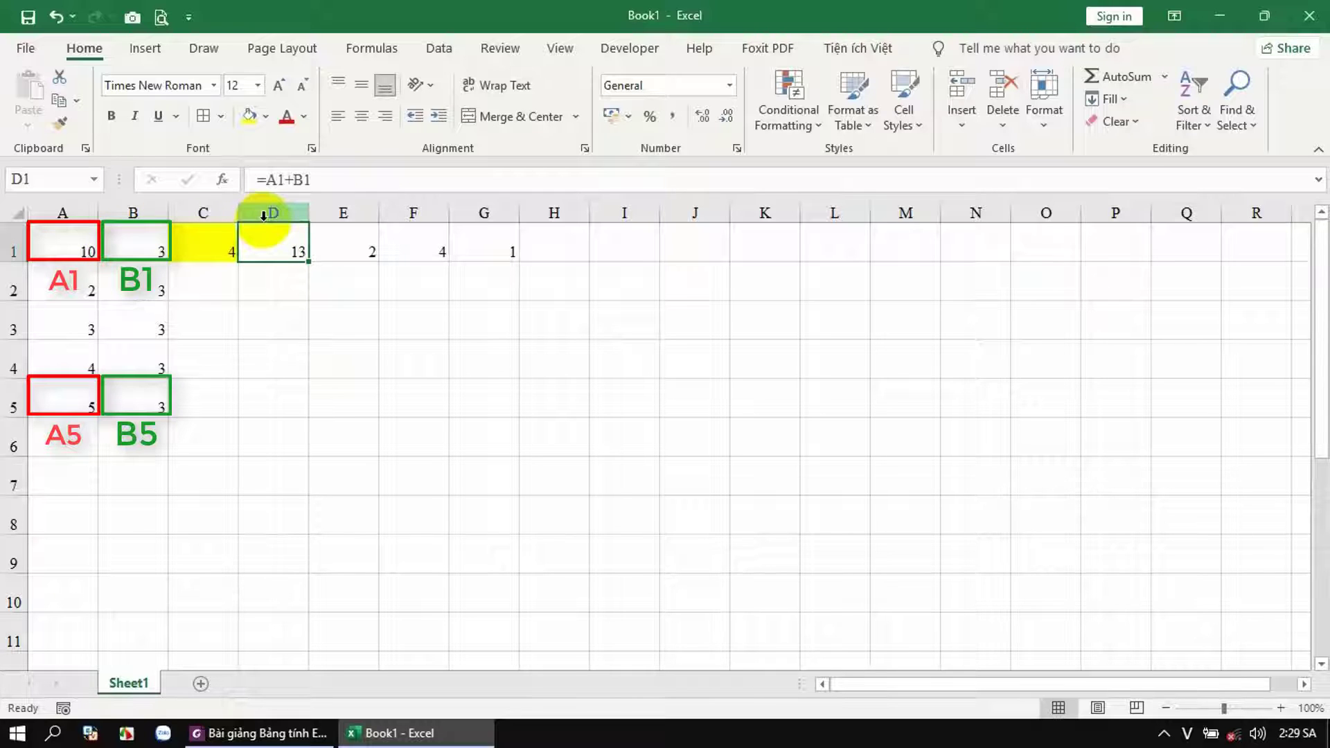
{"action": "key", "text": "ctrl+c"}
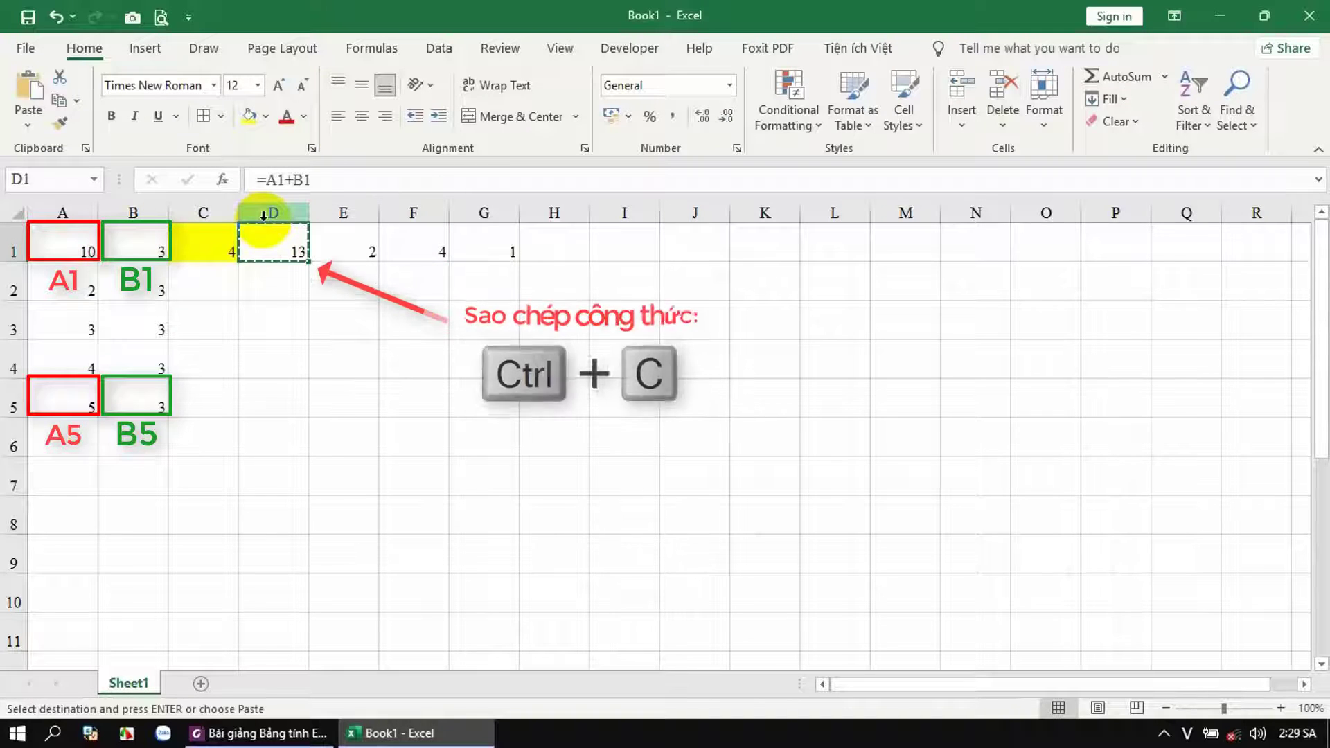
{"action": "left_click", "coordinate": [260, 406]}
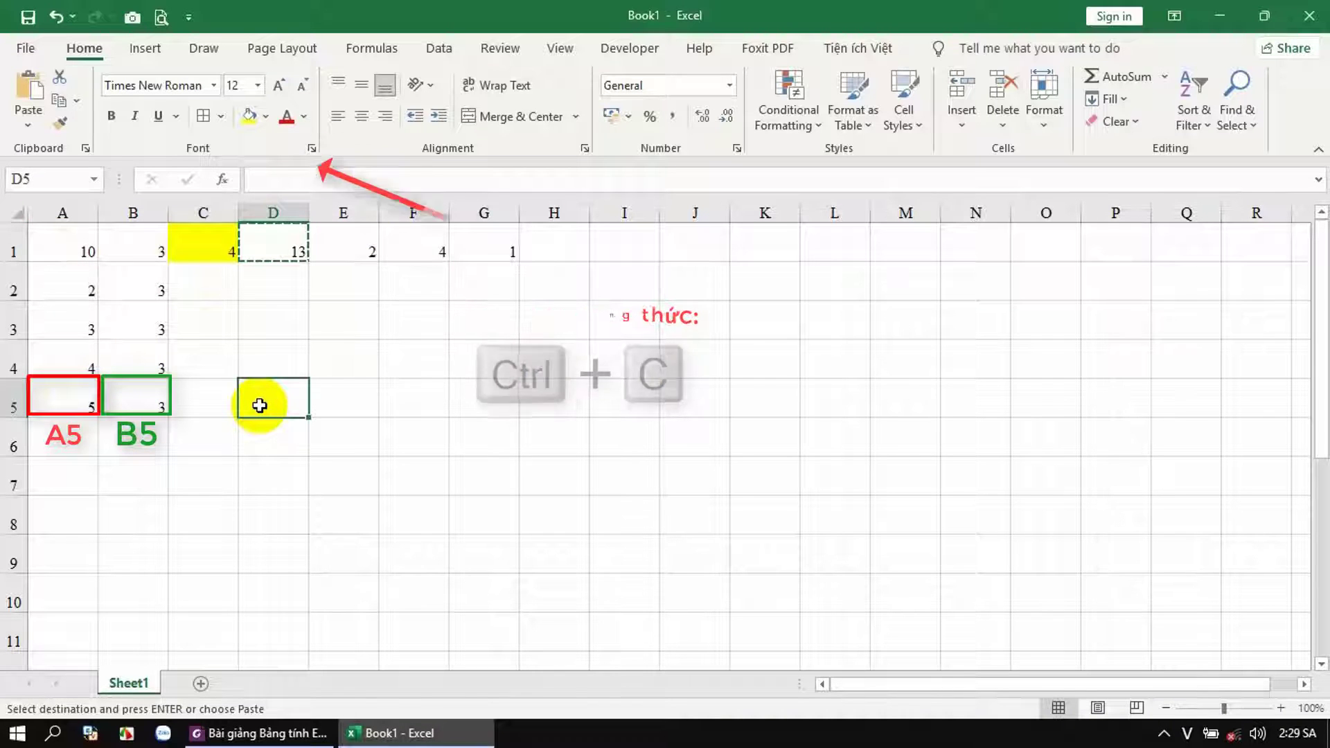
{"action": "key", "text": "ctrl+v"}
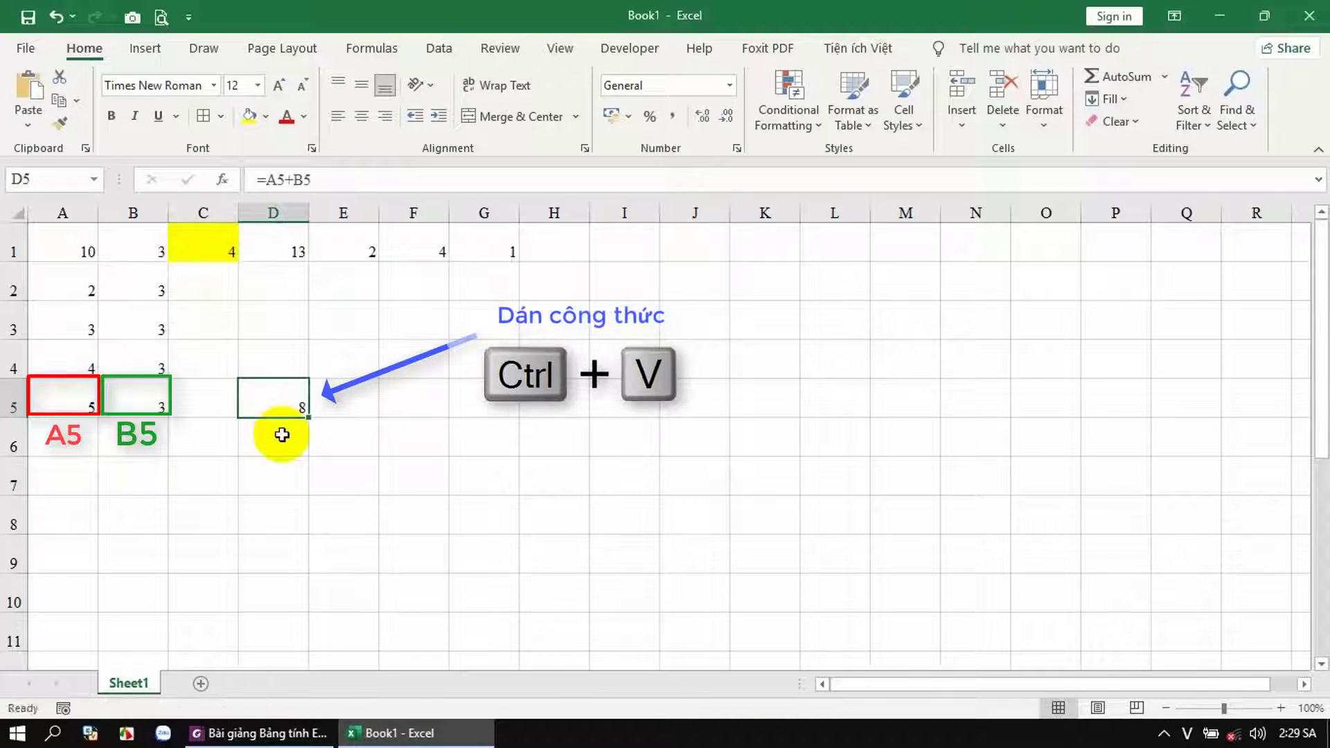
{"action": "key", "text": "F2"}
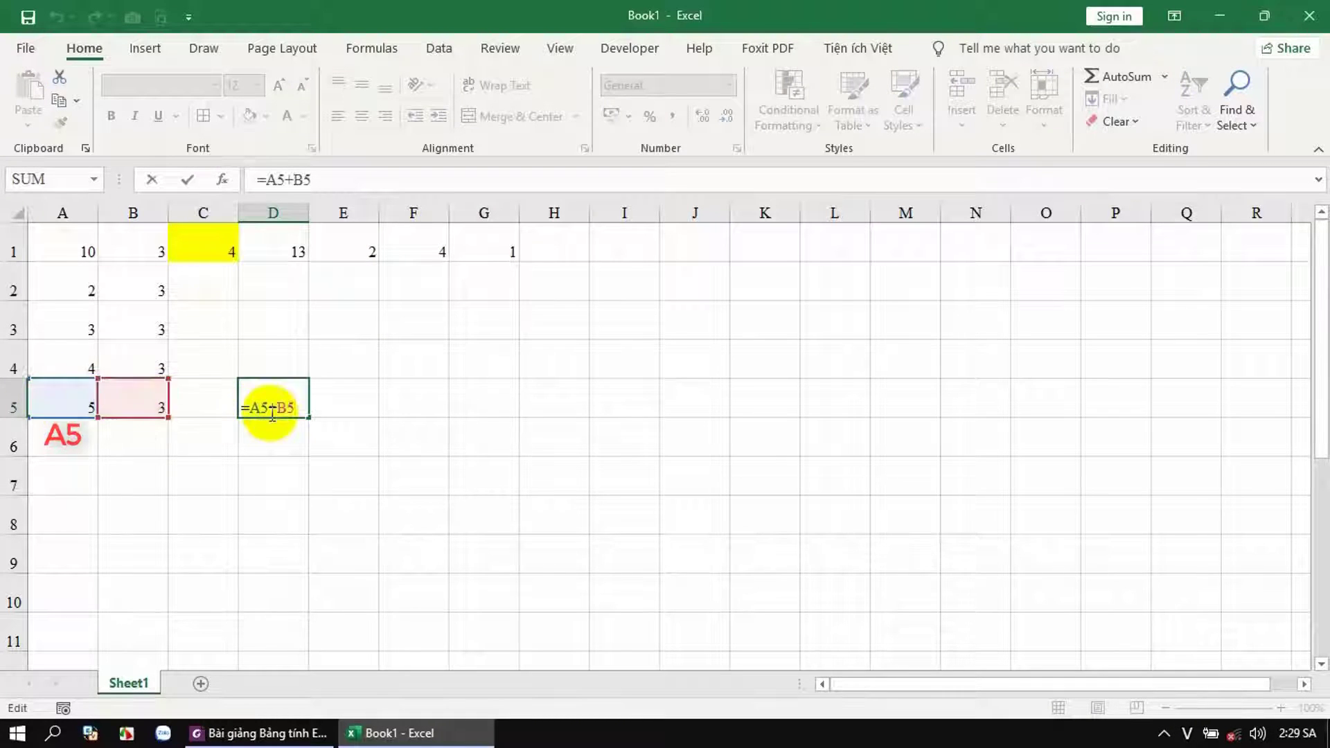
{"action": "key", "text": "Return"}
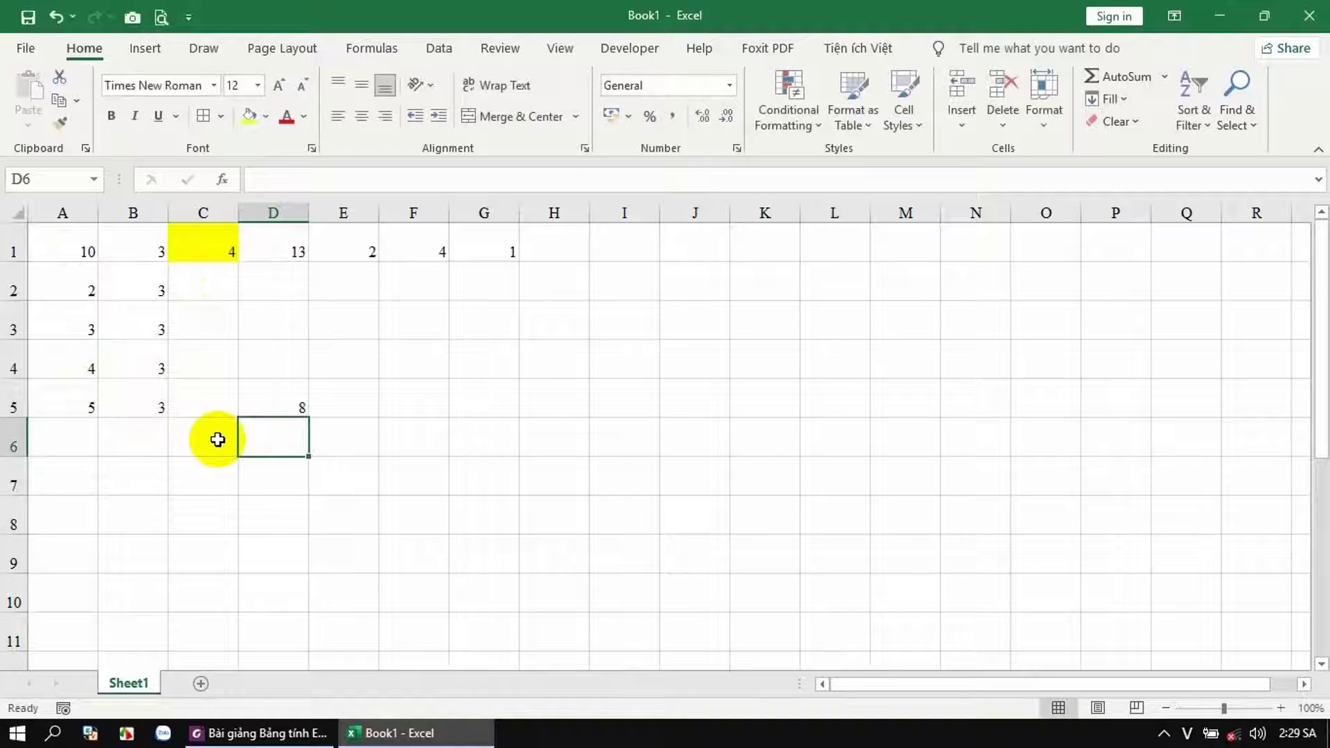
{"action": "left_click", "coordinate": [273, 735]}
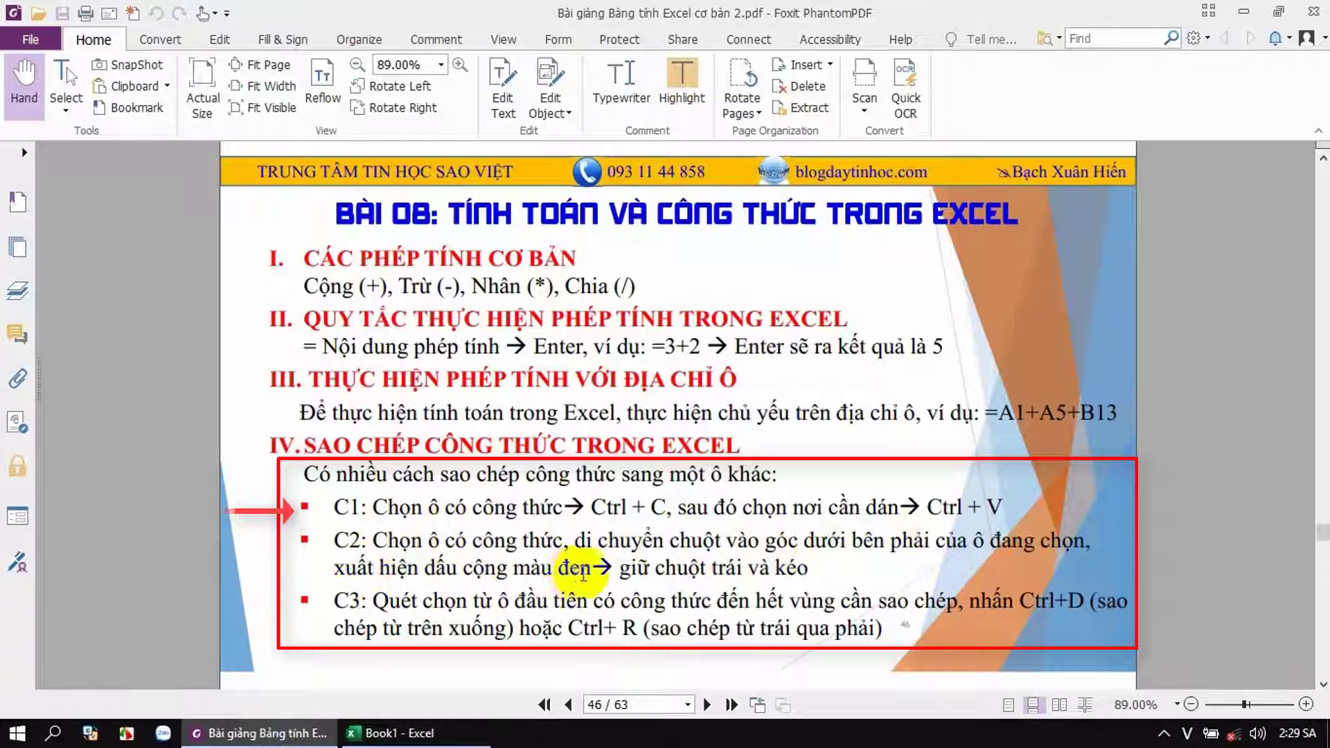
Step: Fill D1's formula down to D5 and inspect D2:D4 showing 5, 6 and 7
{"action": "left_click", "coordinate": [457, 735]}
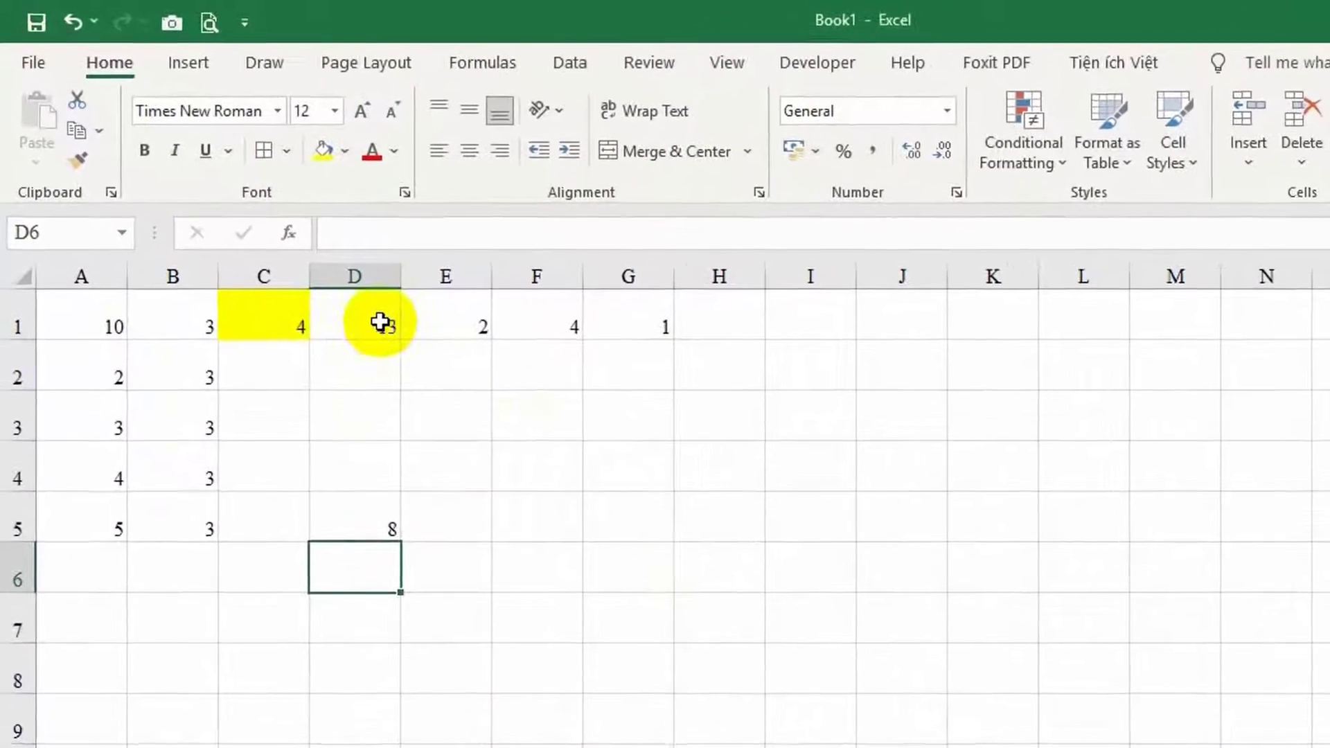
{"action": "left_click", "coordinate": [380, 322]}
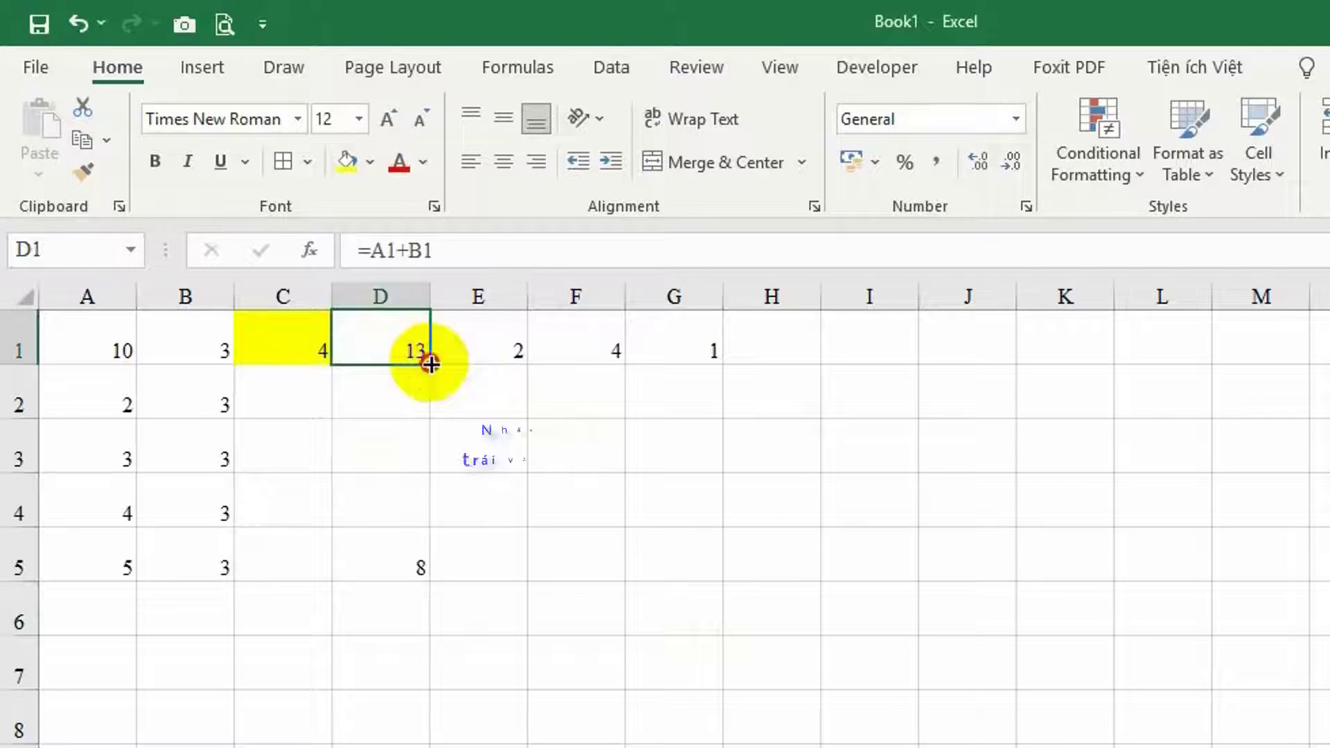
{"action": "left_click_drag", "start_coordinate": [431, 365], "coordinate": [426, 560]}
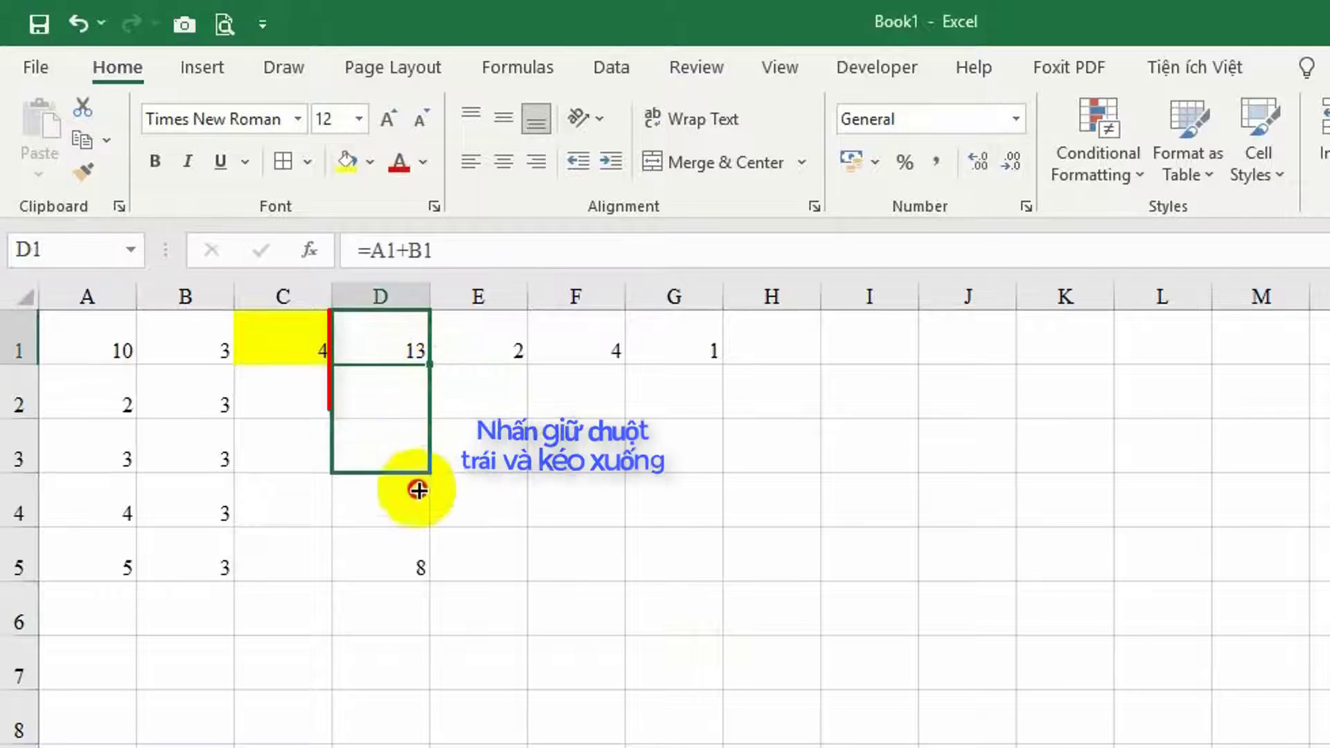
{"action": "left_click", "coordinate": [395, 410]}
{"action": "left_click", "coordinate": [412, 450]}
{"action": "left_click", "coordinate": [424, 512]}
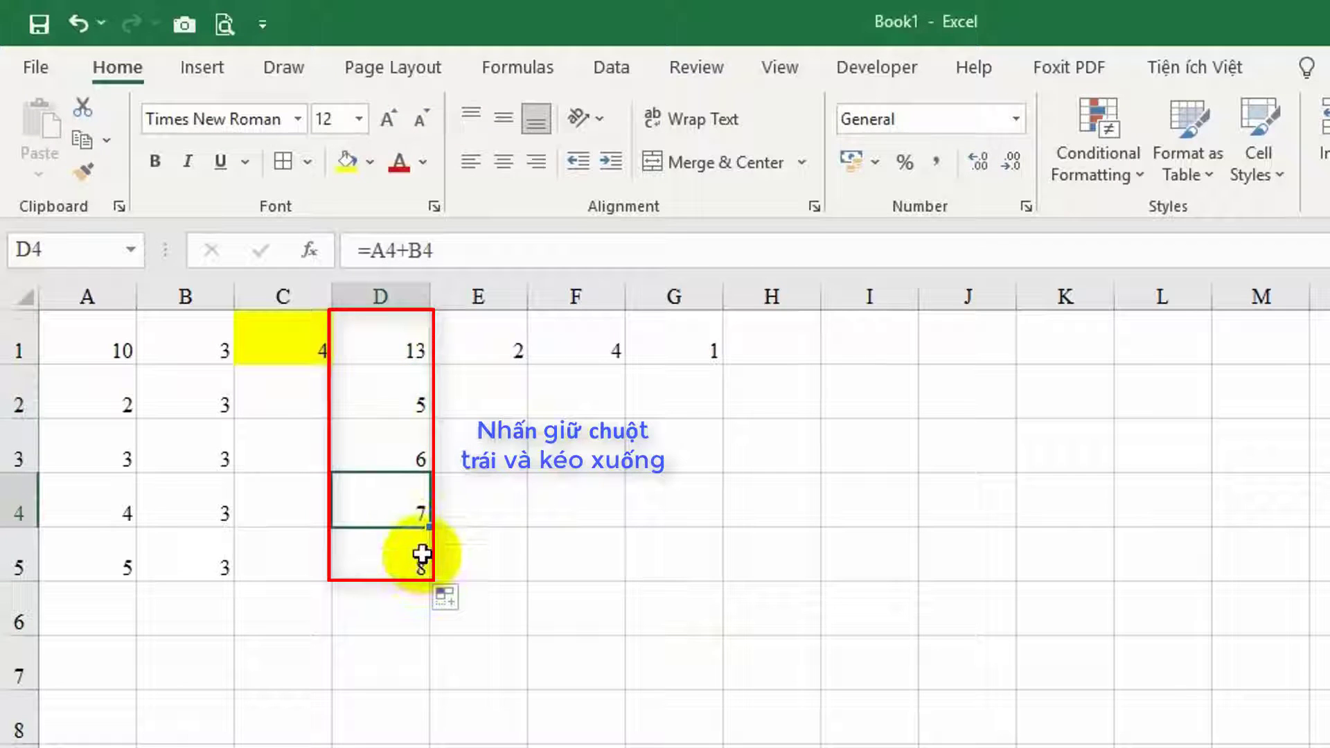
Step: Delete sample rows 1–5 and select A1 for a new formula
{"action": "left_click_drag", "start_coordinate": [18, 351], "coordinate": [15, 548]}
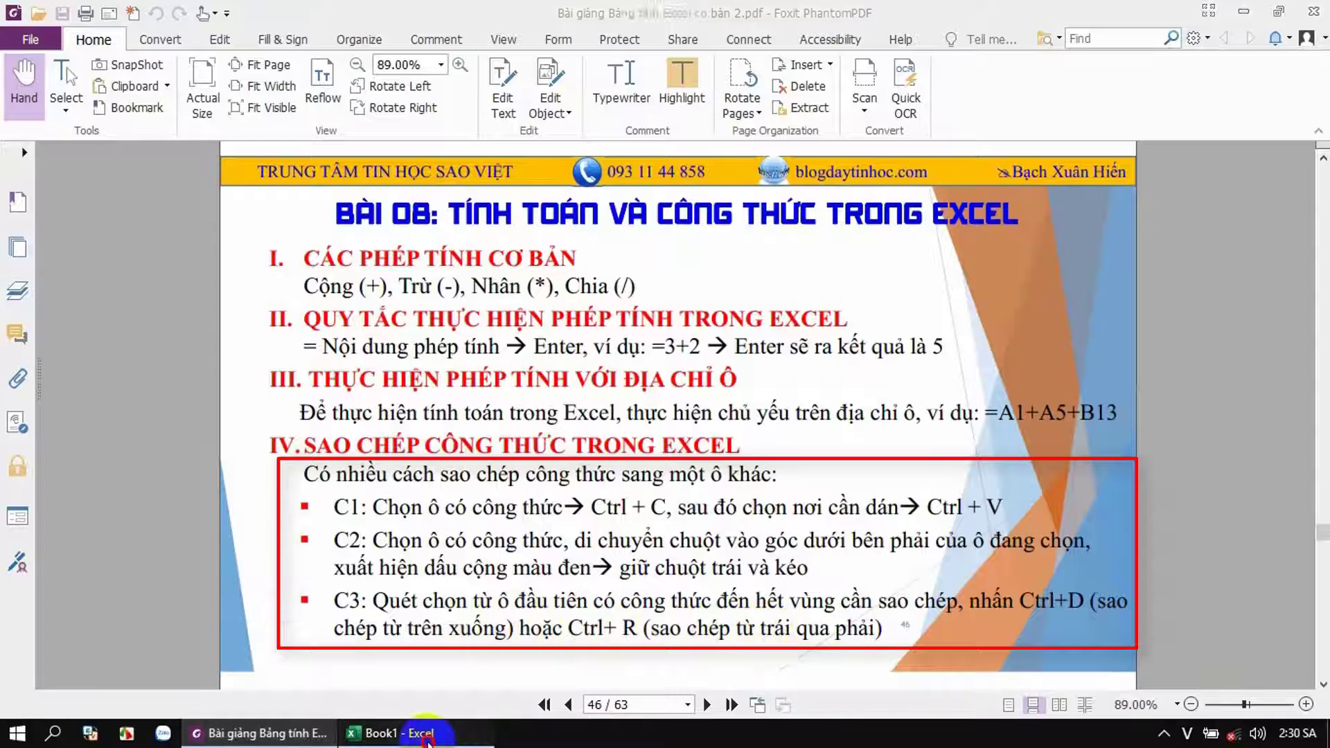
{"action": "left_click", "coordinate": [386, 733]}
{"action": "right_click", "coordinate": [197, 380]}
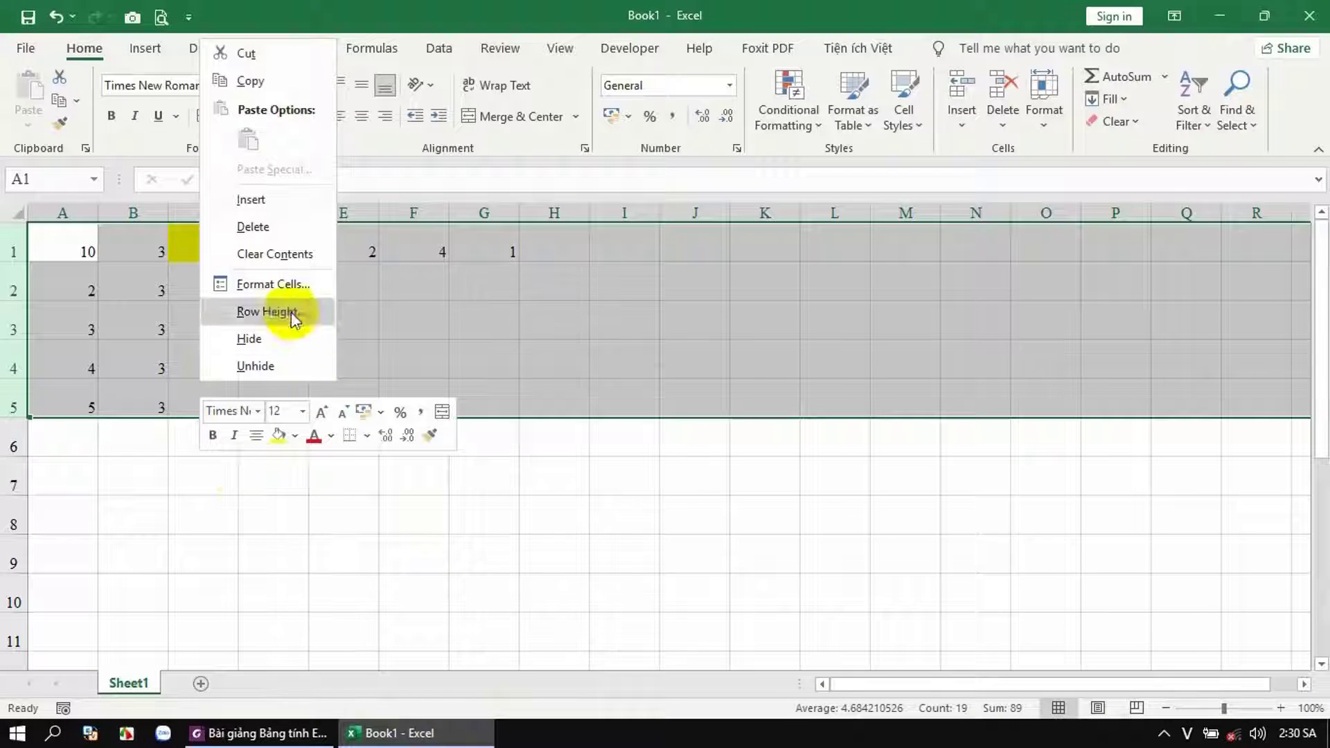
{"action": "left_click", "coordinate": [262, 227]}
{"action": "left_click", "coordinate": [294, 363]}
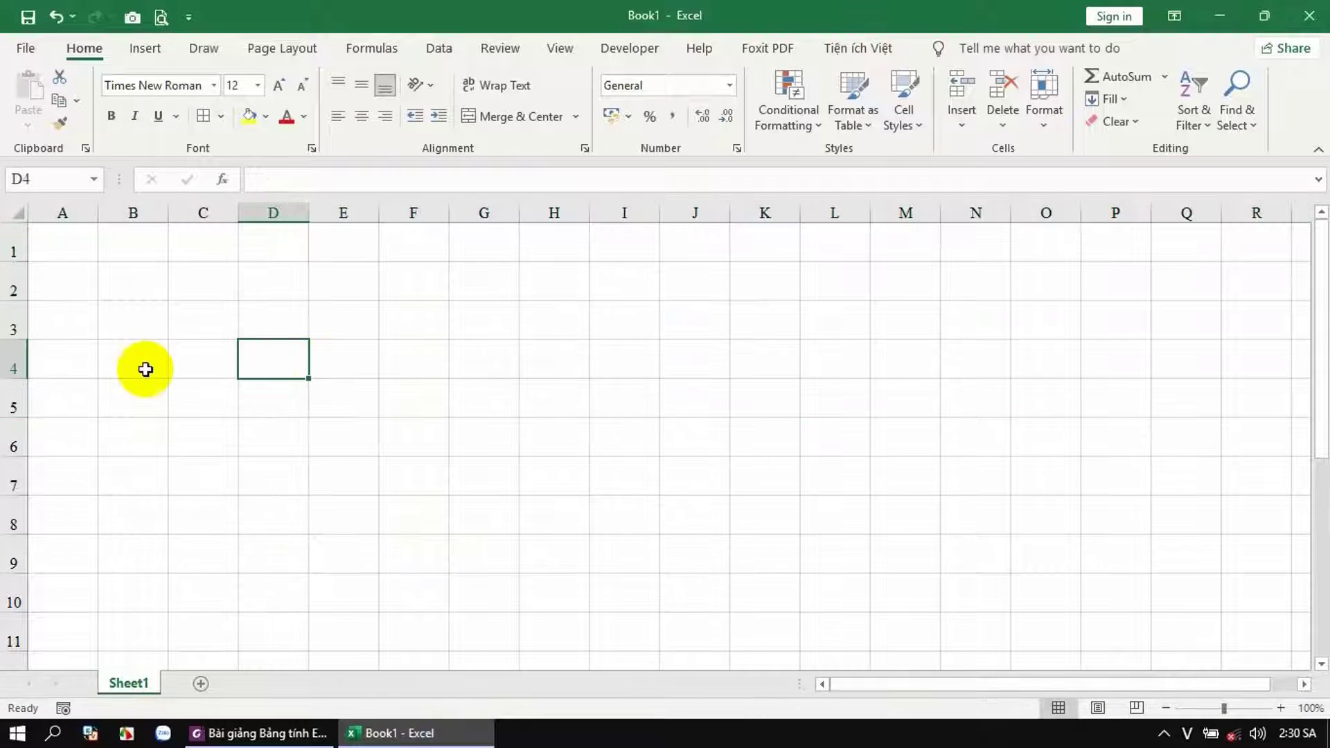
{"action": "left_click", "coordinate": [74, 248]}
Step: Enter =RANDBETWEEN(2,10) in A1 via autocomplete, currently returning 10
{"action": "type", "text": "ra"}
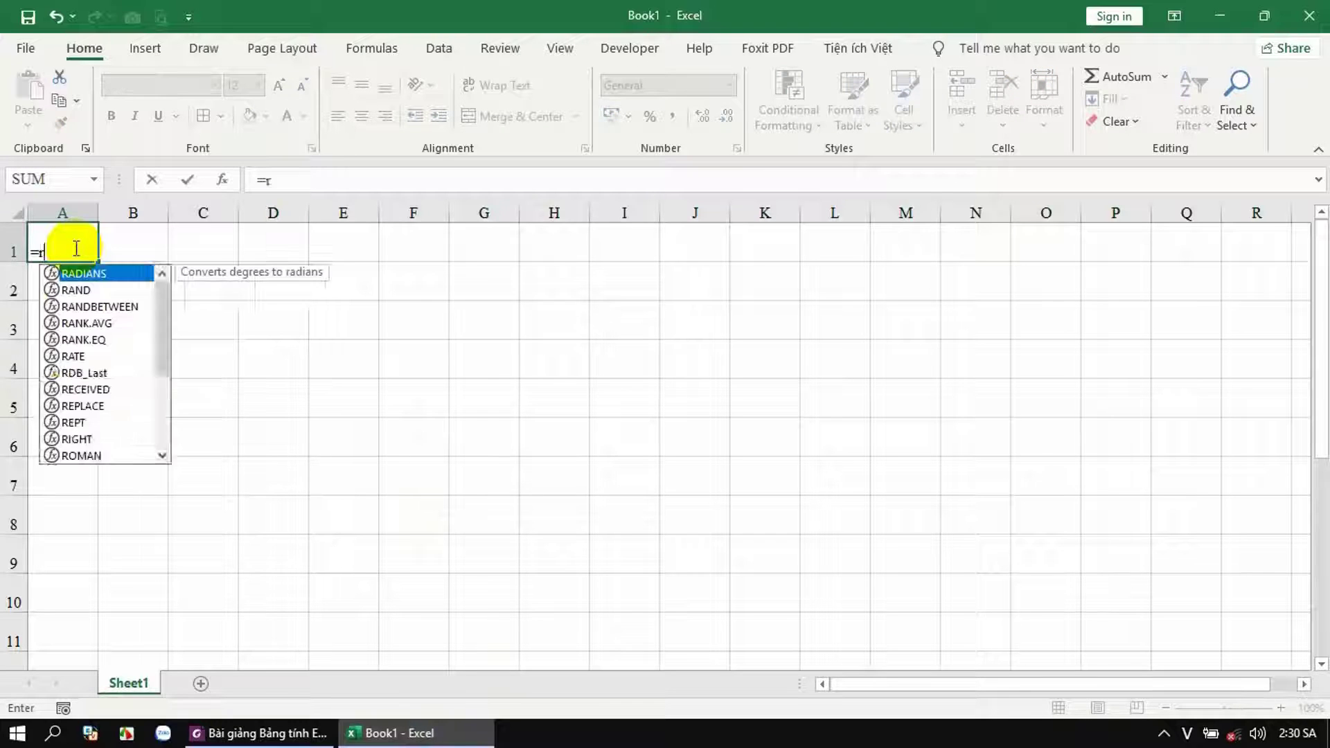
{"action": "key", "text": "Down"}
{"action": "key", "text": "Down"}
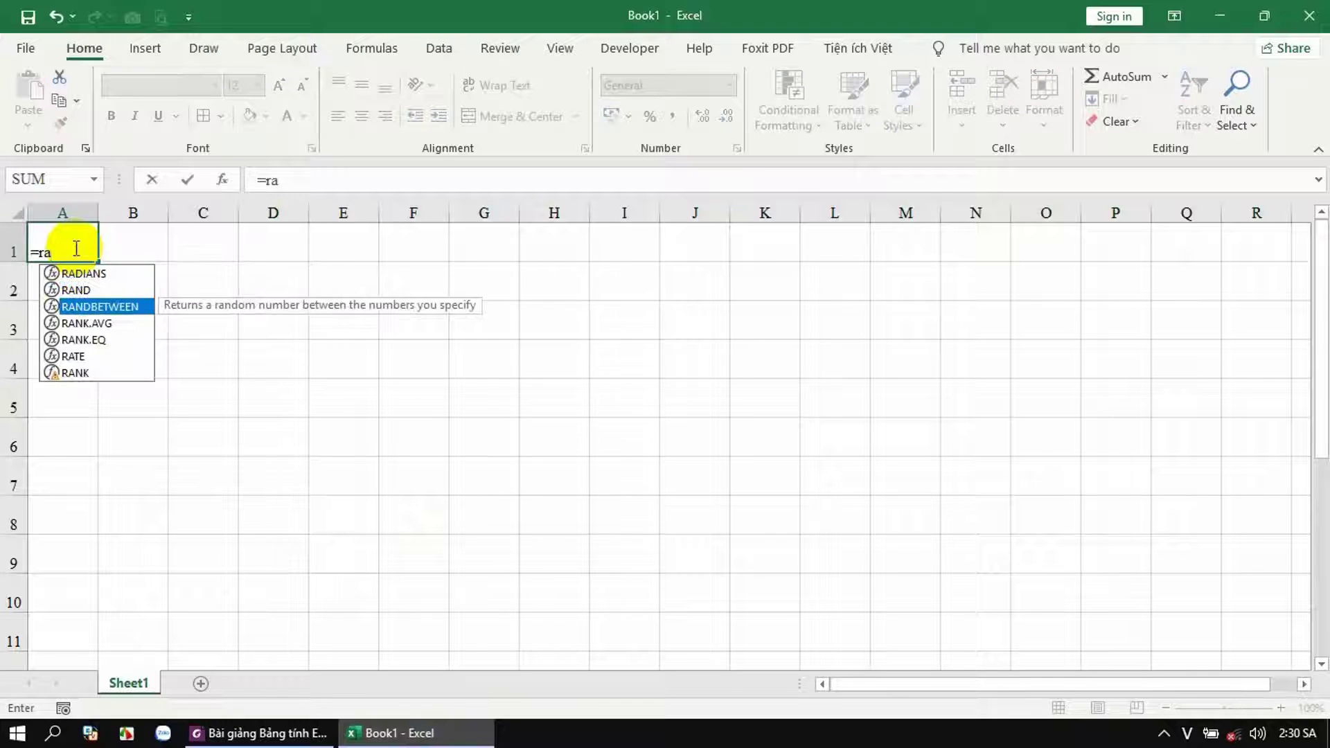
{"action": "key", "text": "Tab"}
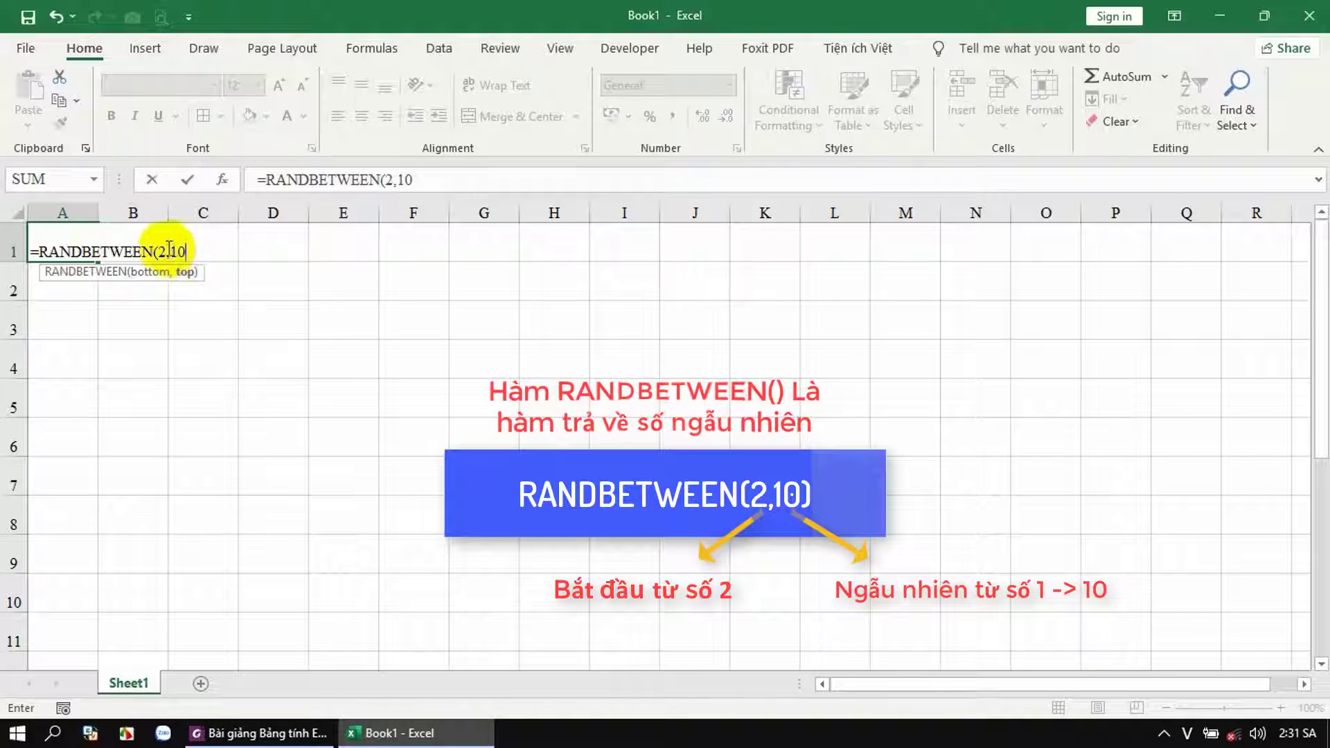
{"action": "type", "text": ")"}
{"action": "key", "text": "Return"}
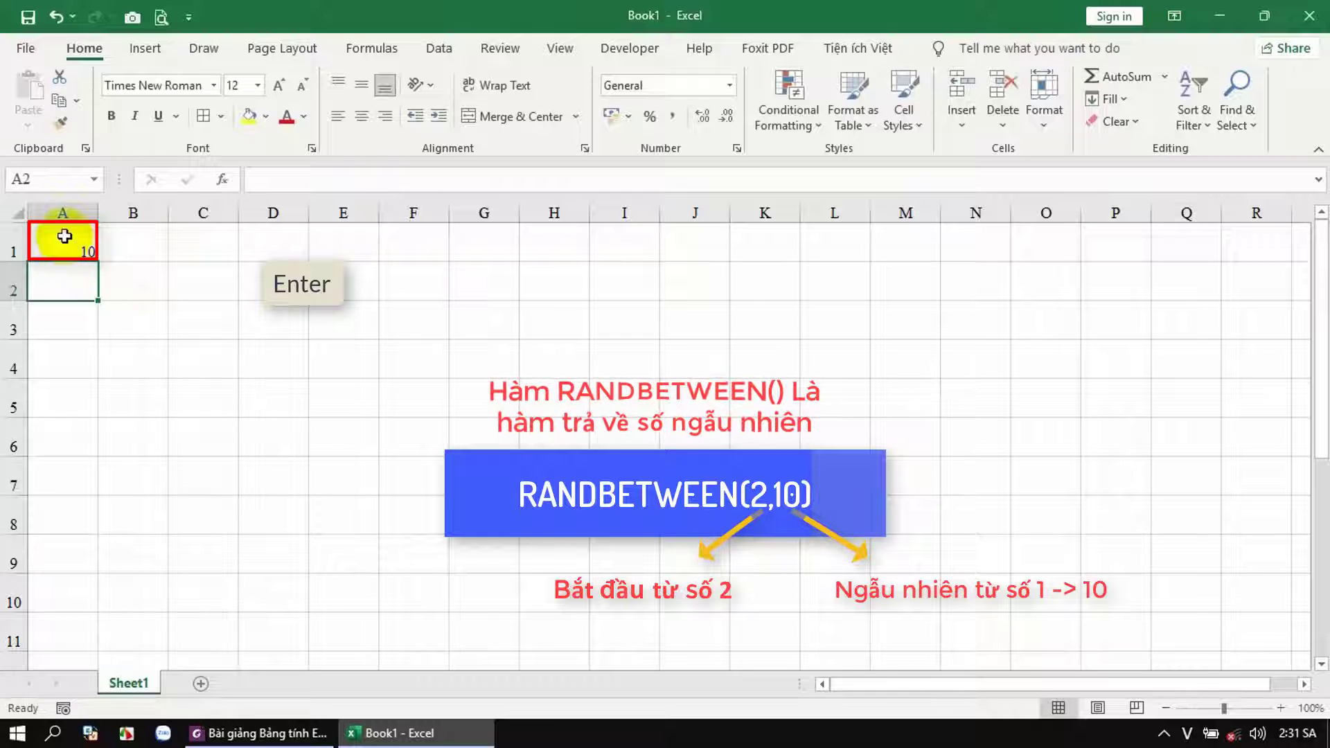
Step: Apply All Borders to A1:D6, then check cells B1, C1, B4 and A1
{"action": "left_click_drag", "start_coordinate": [59, 241], "coordinate": [300, 447]}
{"action": "left_click", "coordinate": [203, 115]}
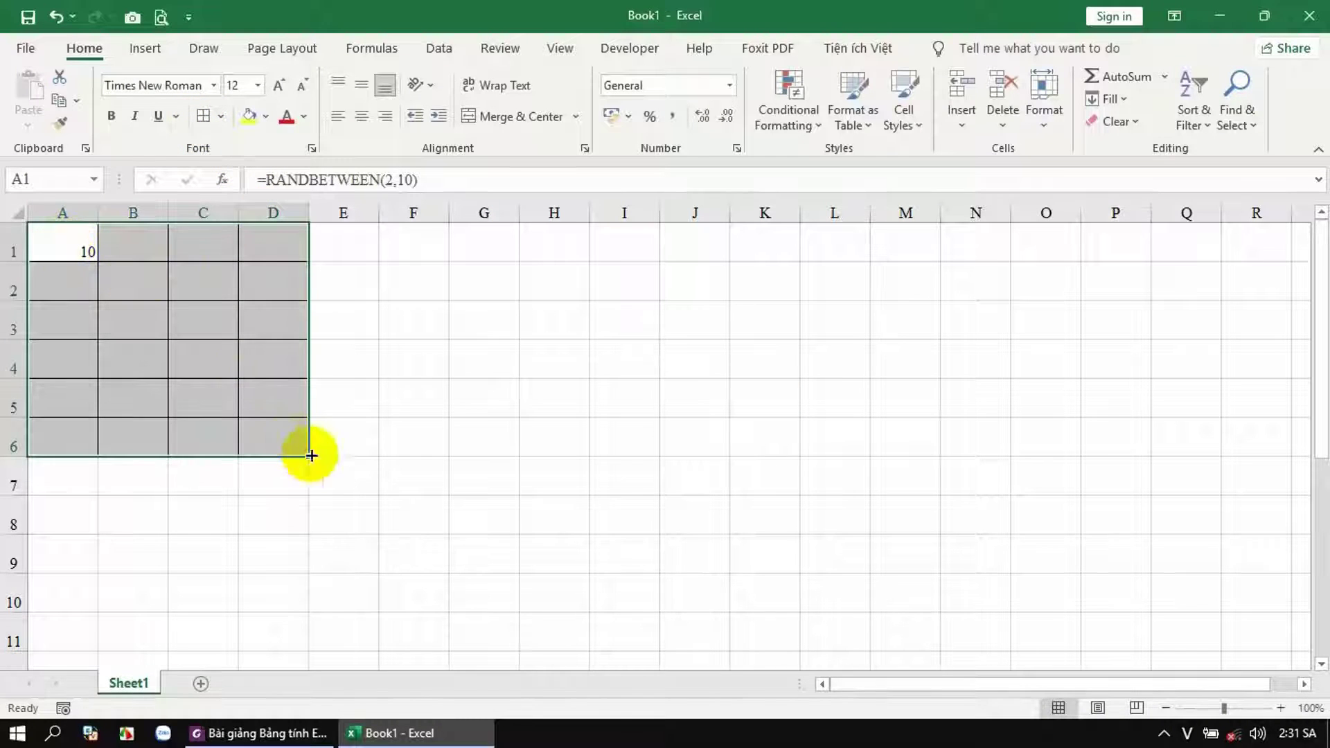
{"action": "left_click", "coordinate": [132, 241]}
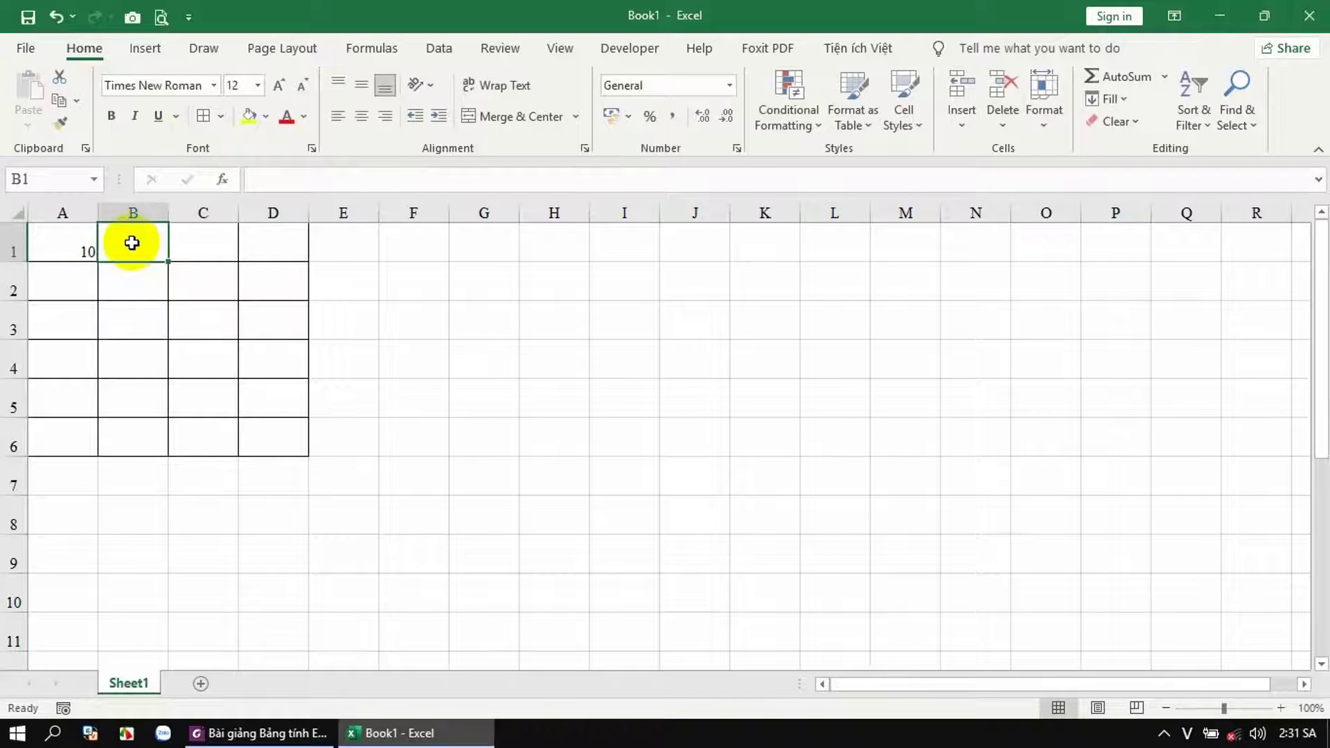
{"action": "left_click", "coordinate": [201, 244]}
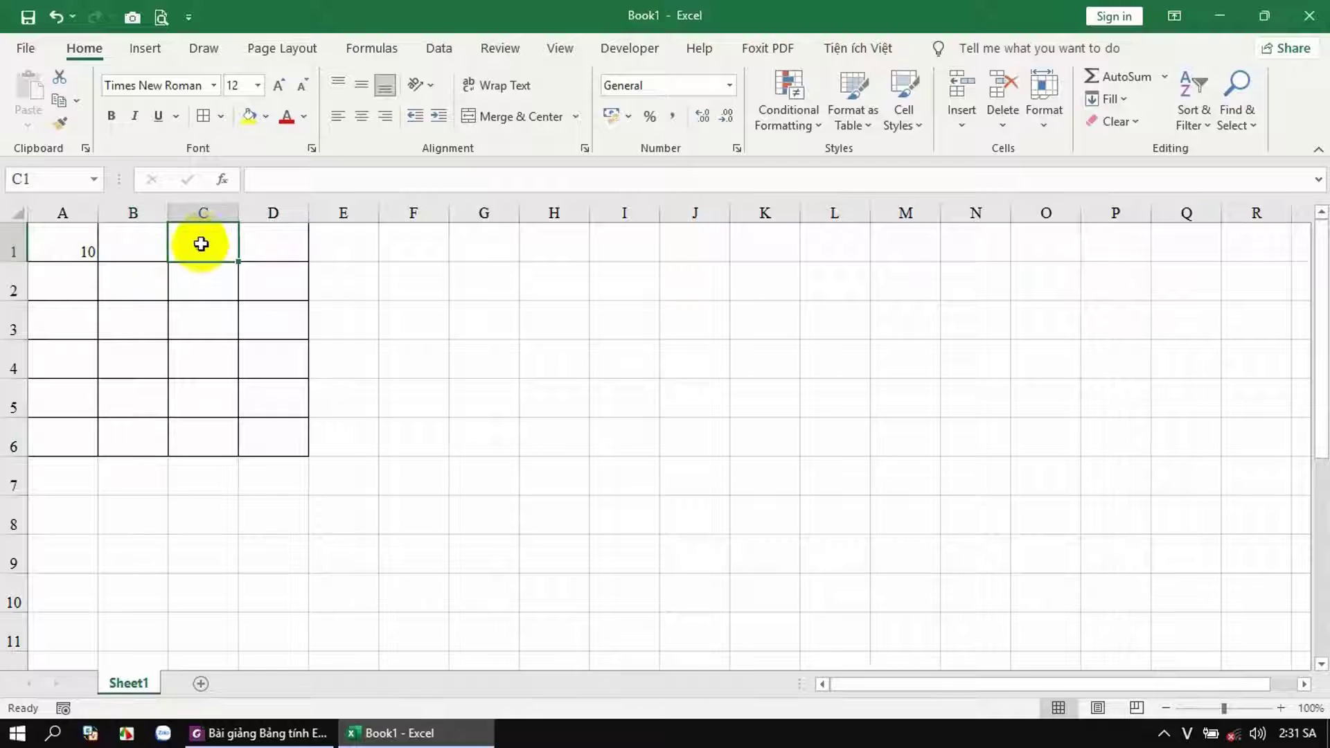
{"action": "left_click", "coordinate": [121, 359]}
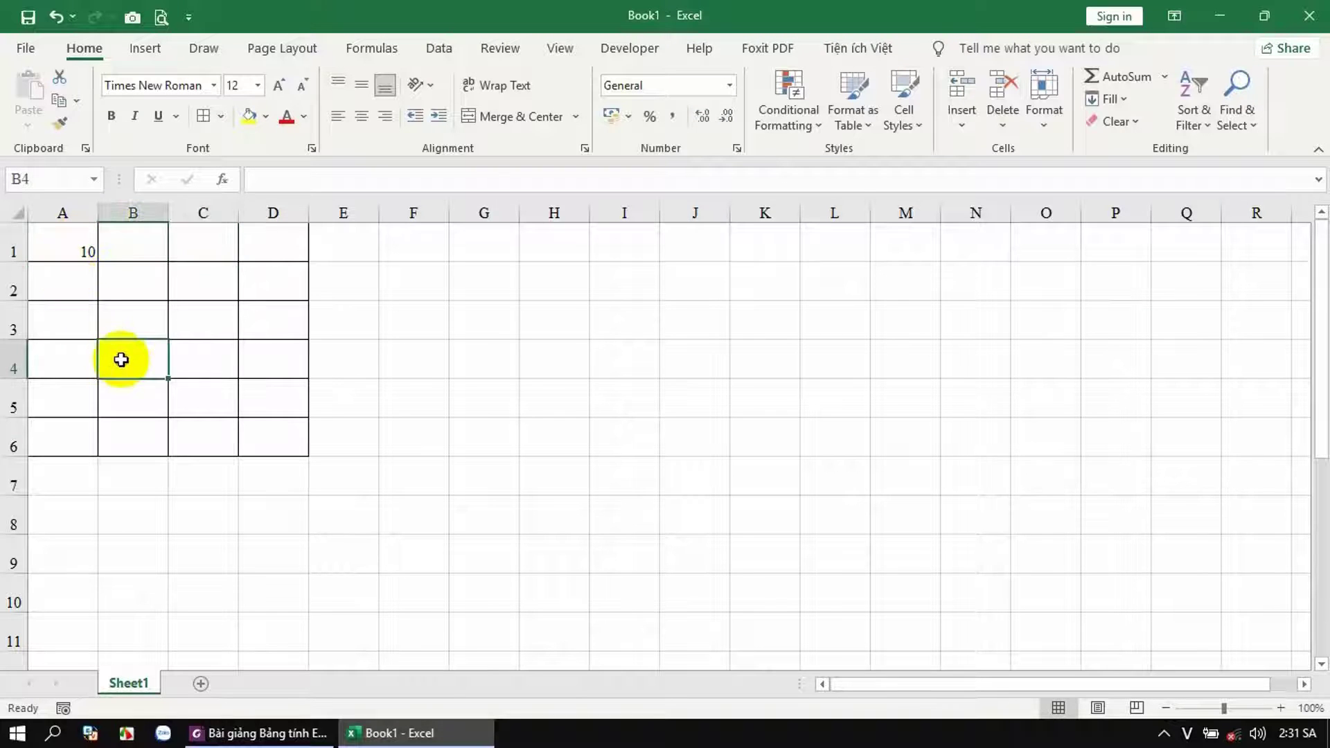
{"action": "left_click", "coordinate": [65, 238]}
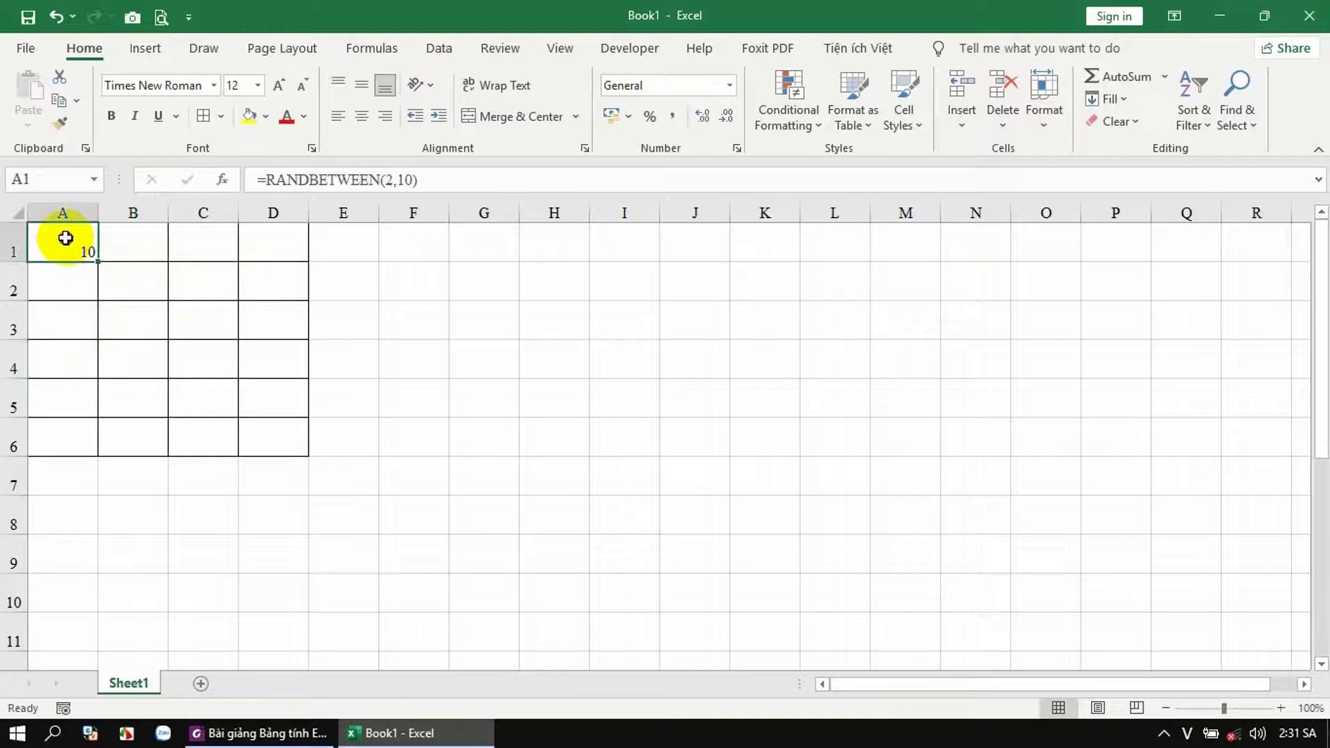
Step: Fill A1:D6 with the RANDBETWEEN(2,10) formula using Ctrl+D and Ctrl+R
{"action": "left_click_drag", "start_coordinate": [65, 238], "coordinate": [264, 431]}
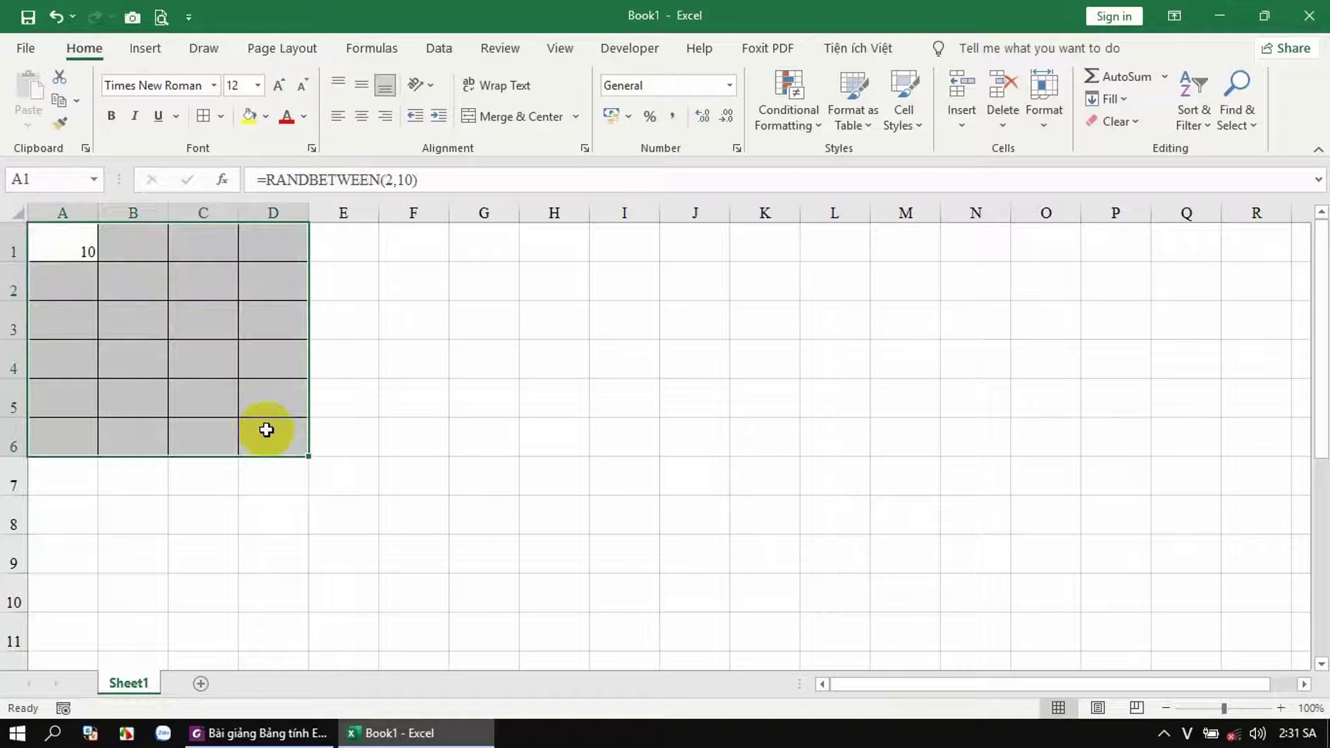
{"action": "key", "text": "ctrl+d"}
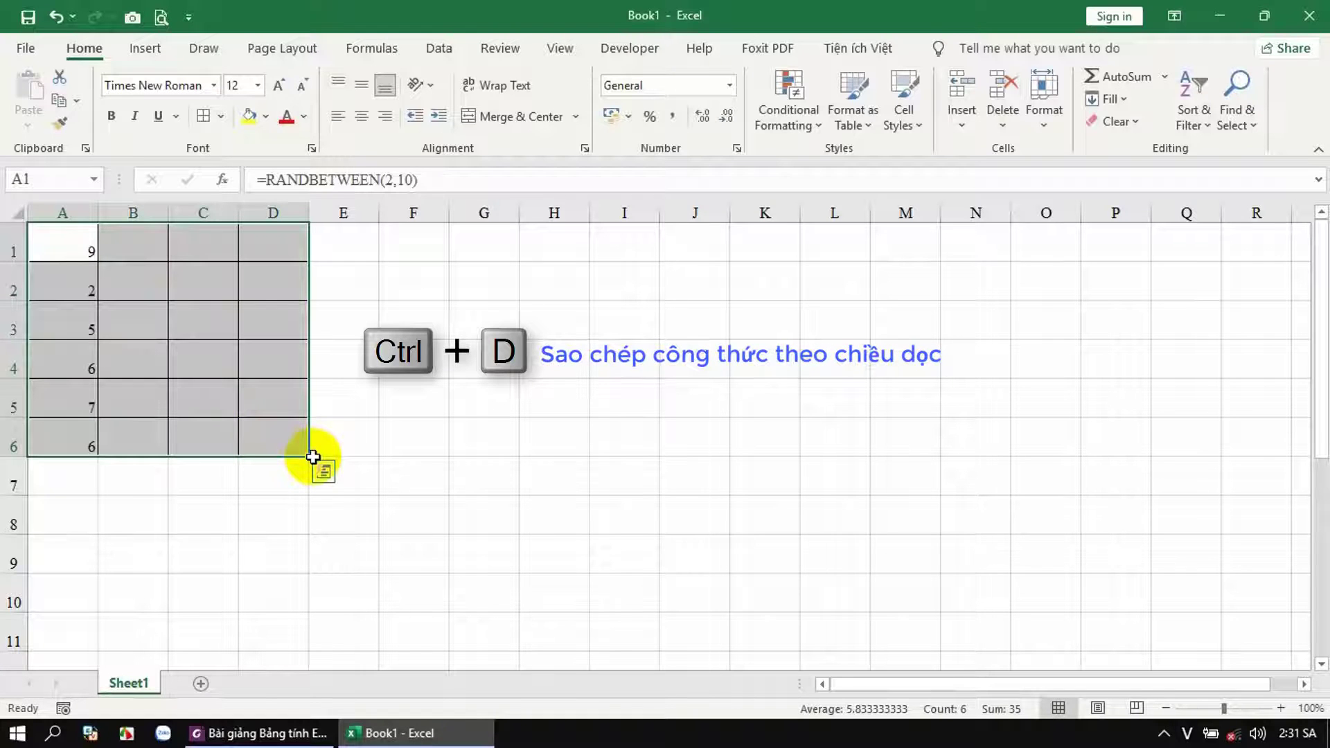
{"action": "key", "text": "ctrl+r"}
{"action": "left_click", "coordinate": [391, 433]}
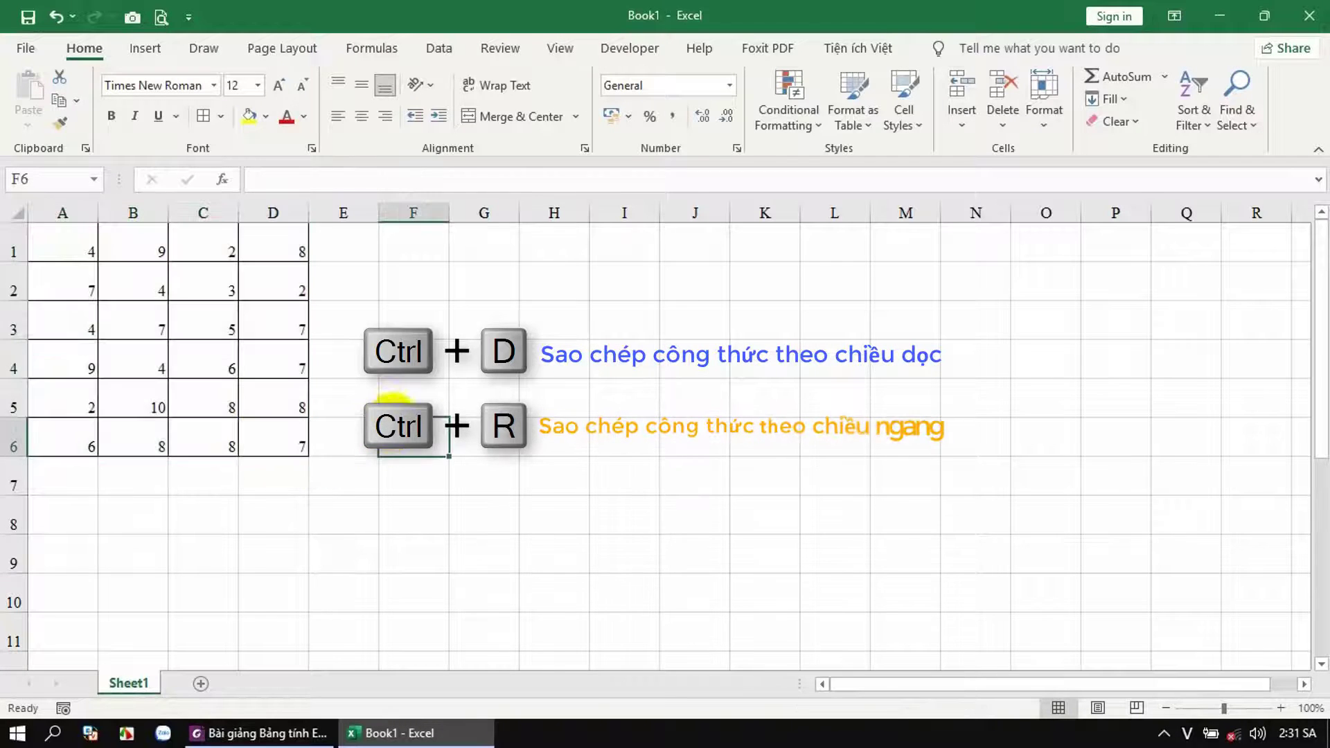
Step: Check the copied formulas in D1–D4, C1 and C2, then bring the Foxit lecture slides forward
{"action": "left_click", "coordinate": [267, 361]}
{"action": "left_click", "coordinate": [272, 320]}
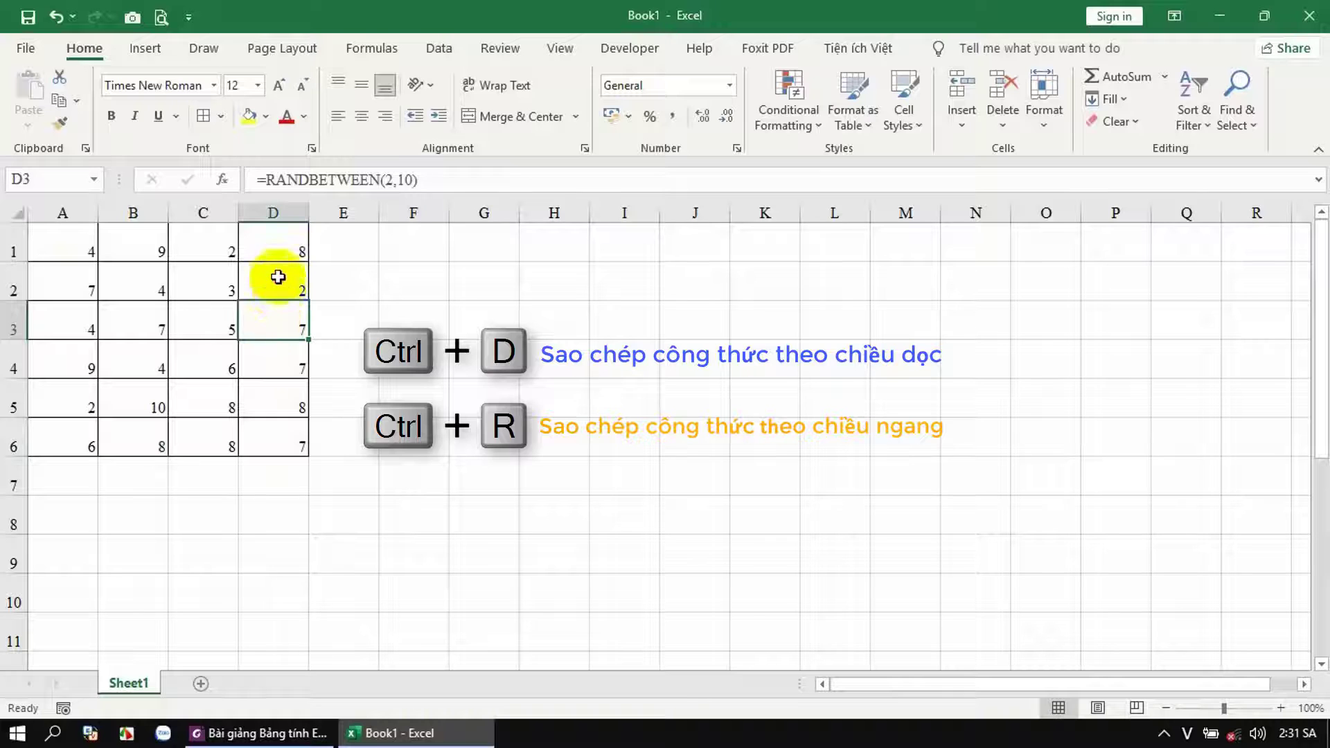
{"action": "left_click", "coordinate": [275, 277]}
{"action": "left_click", "coordinate": [279, 248]}
{"action": "left_click", "coordinate": [220, 243]}
{"action": "left_click", "coordinate": [213, 282]}
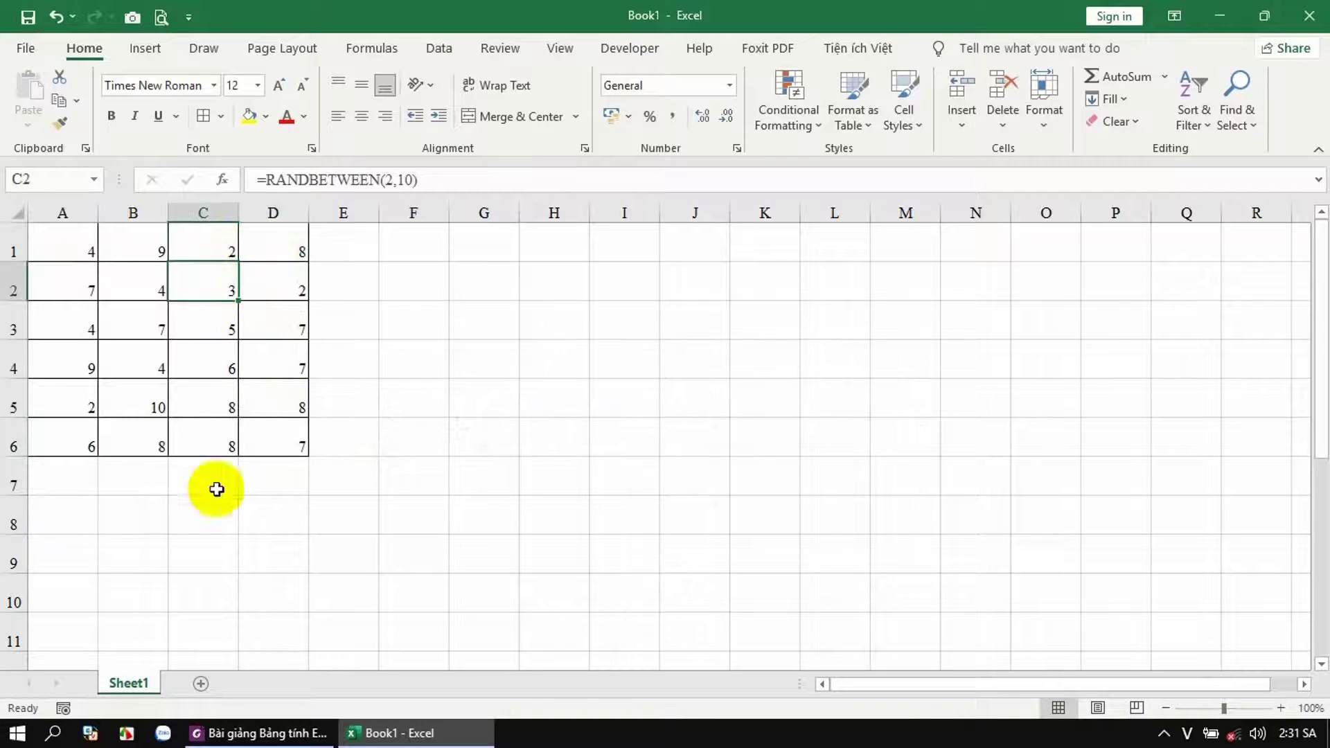
{"action": "left_click", "coordinate": [239, 736]}
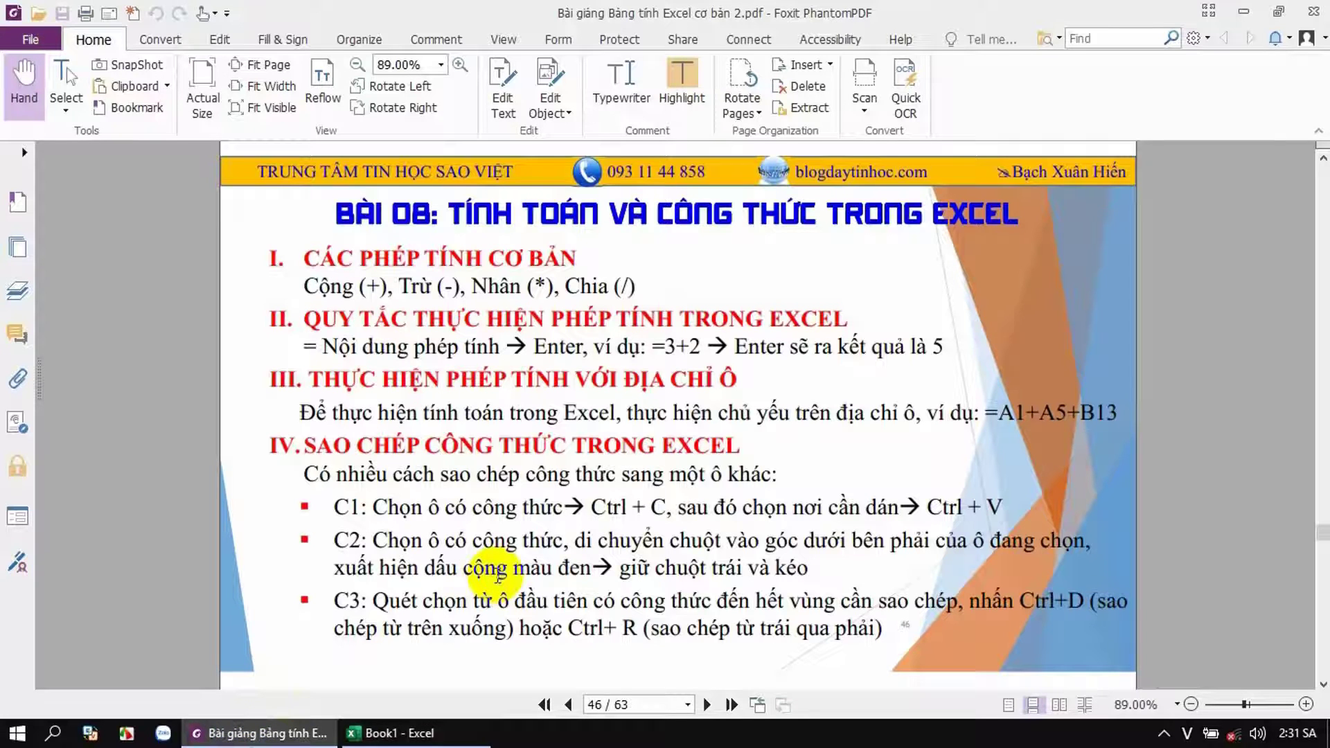
Step: Scroll the lecture to page 47 on Excel formulas, then return to Book1
{"action": "scroll", "coordinate": [505, 558], "scroll_direction": "down", "scroll_amount": 5}
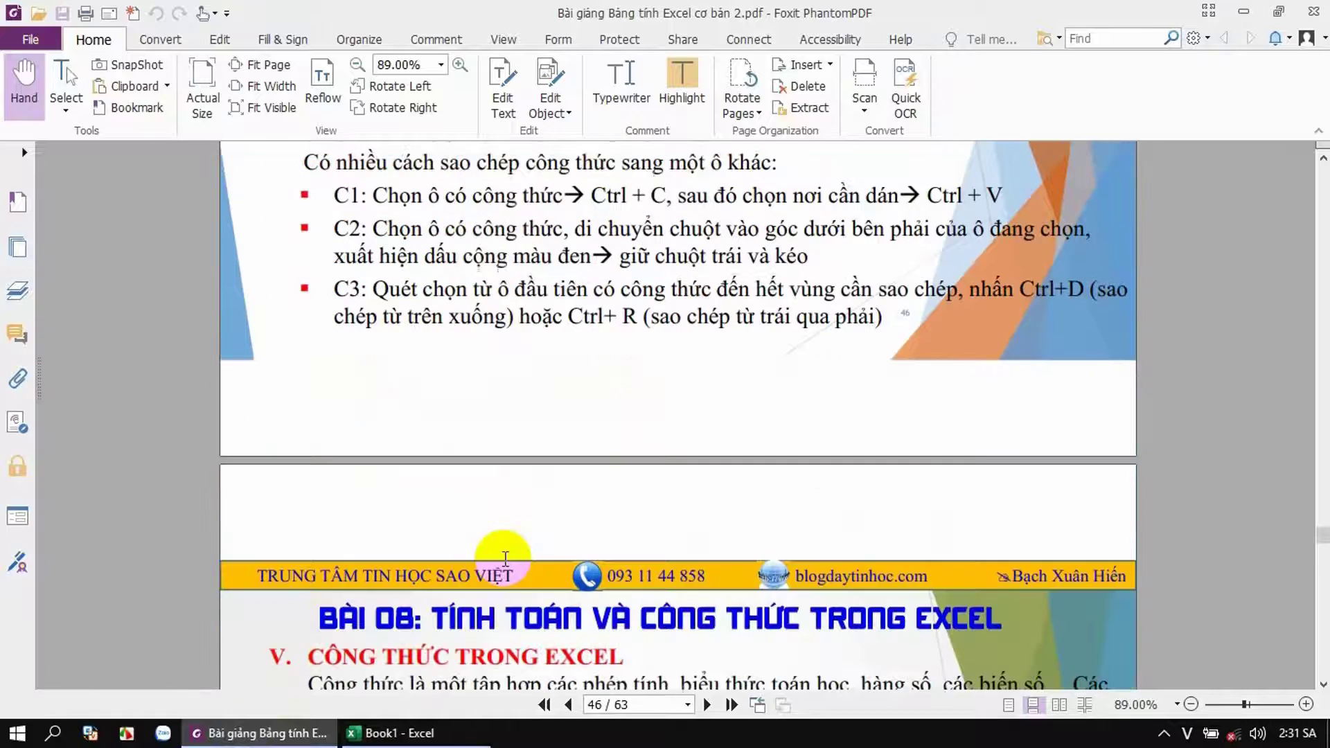
{"action": "scroll", "coordinate": [507, 558], "scroll_direction": "down", "scroll_amount": 5}
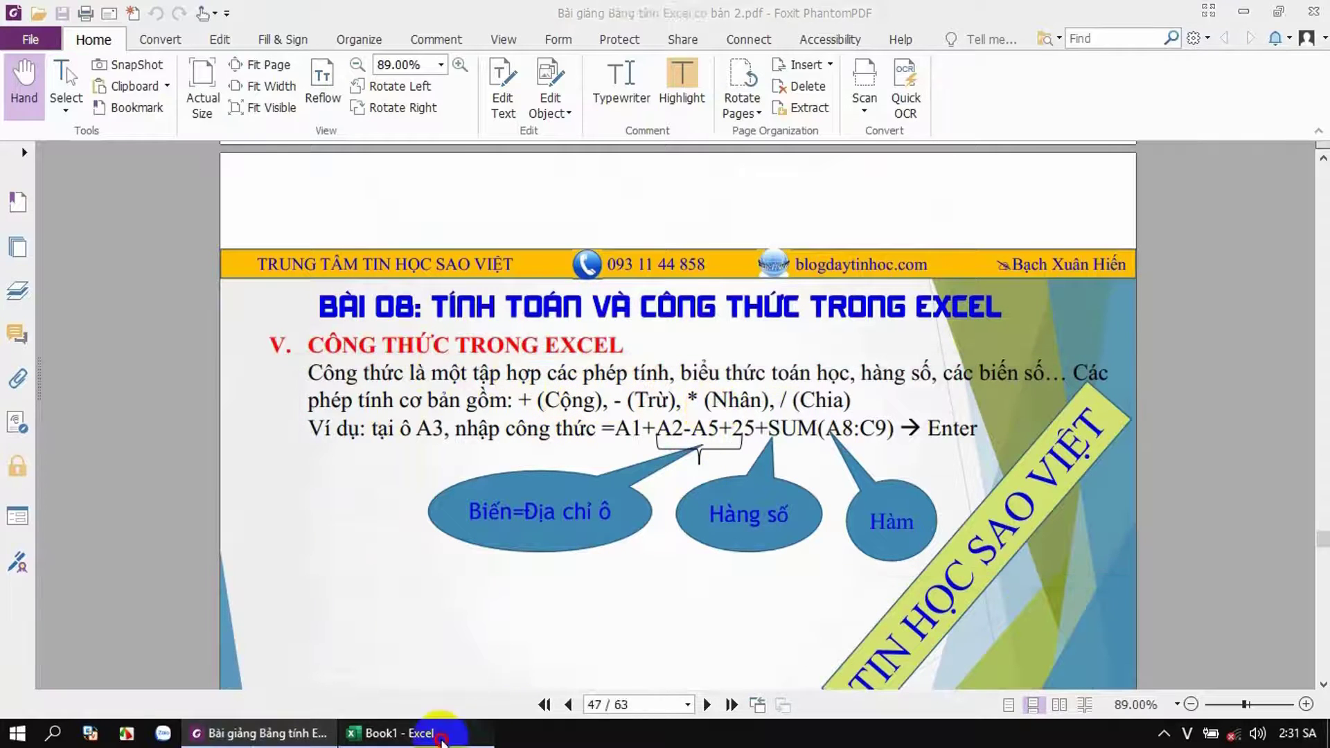
{"action": "left_click", "coordinate": [384, 733]}
Step: Build =B1/C1+A1-D2 in F1 by clicking the cells, returning 5.333333
{"action": "left_click", "coordinate": [521, 310]}
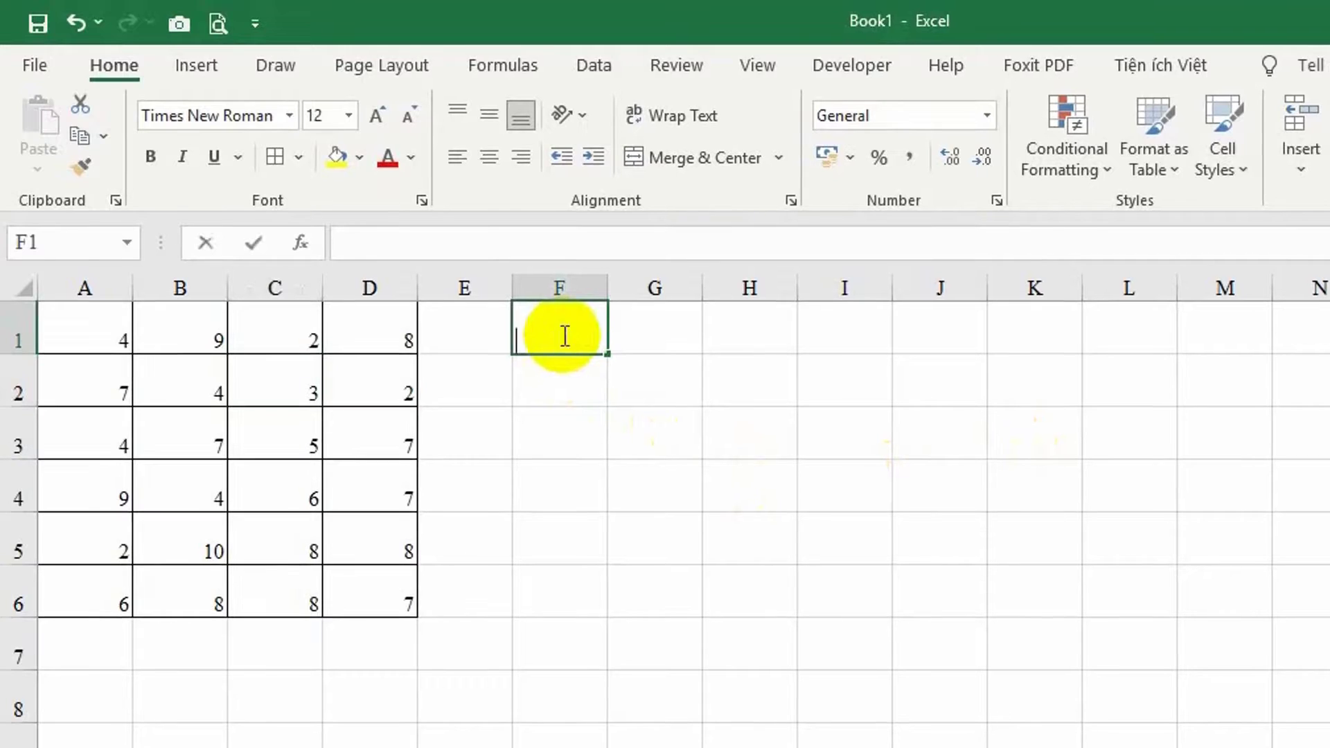
{"action": "type", "text": "="}
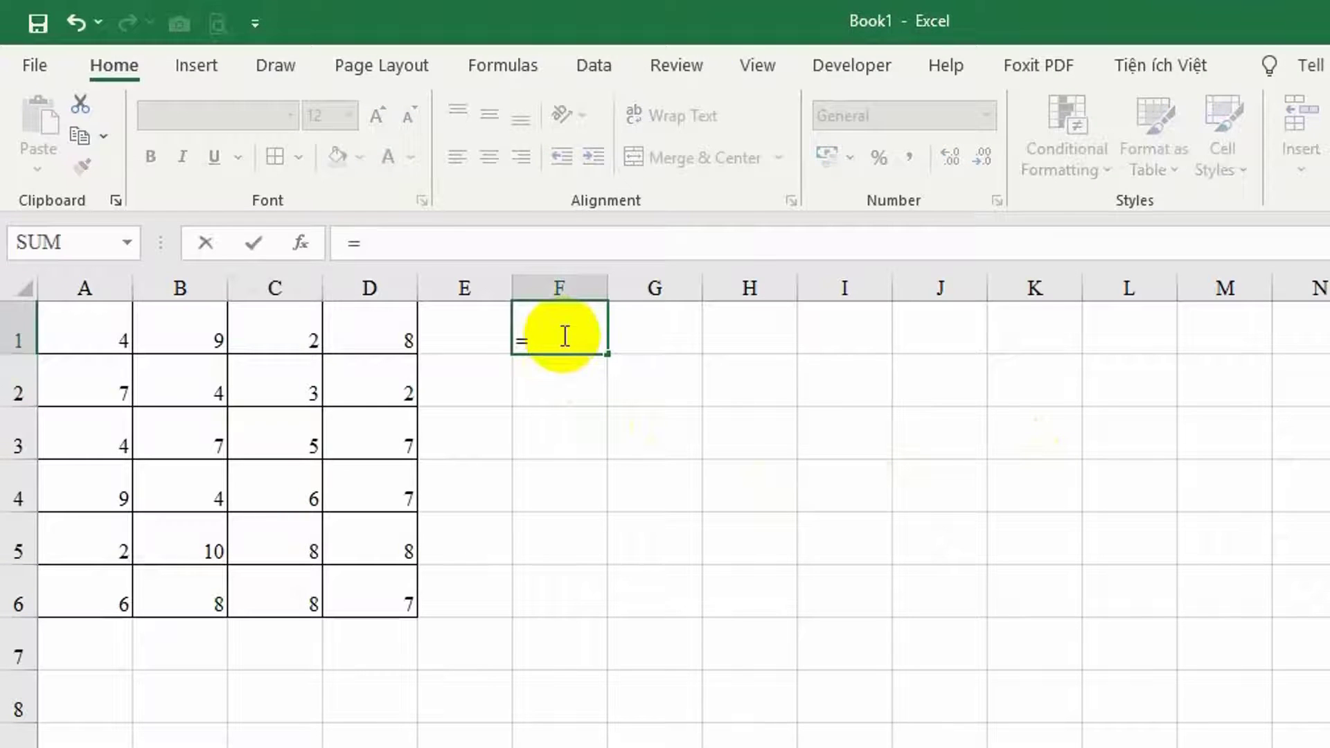
{"action": "left_click", "coordinate": [198, 342]}
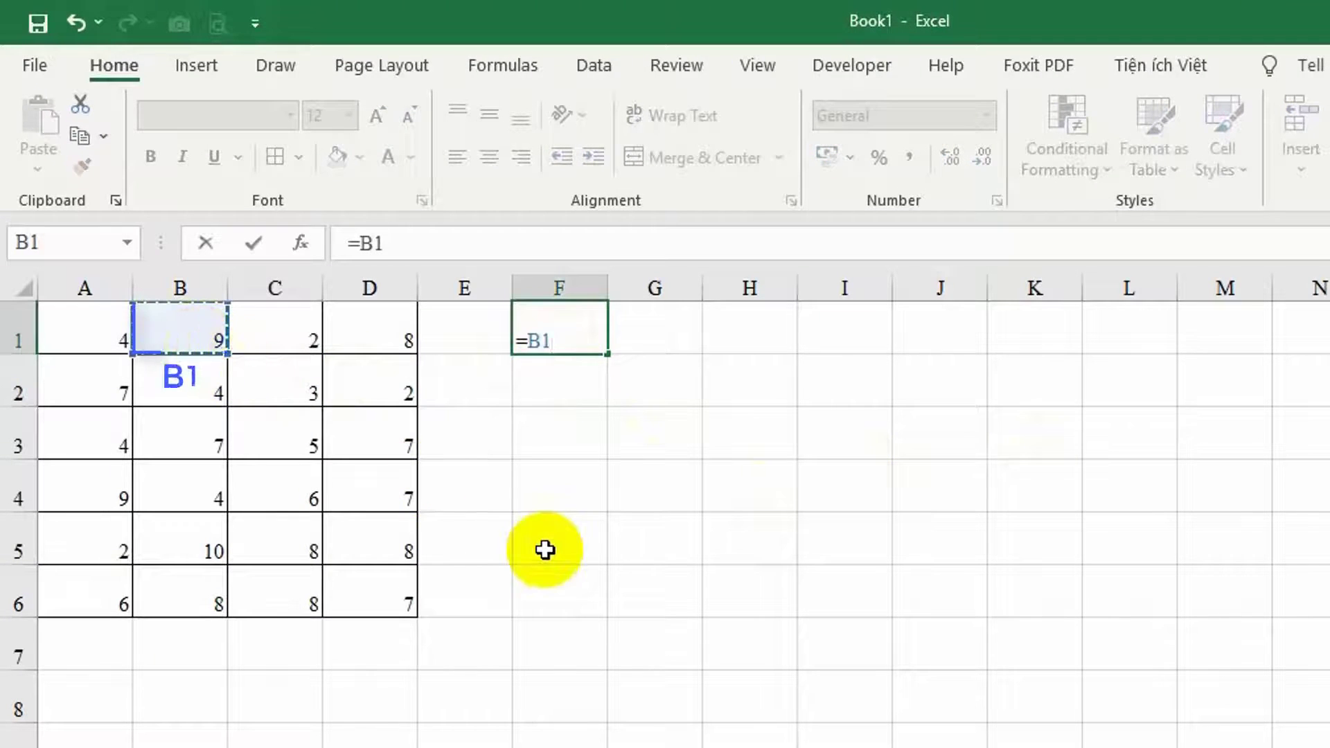
{"action": "left_click", "coordinate": [307, 340]}
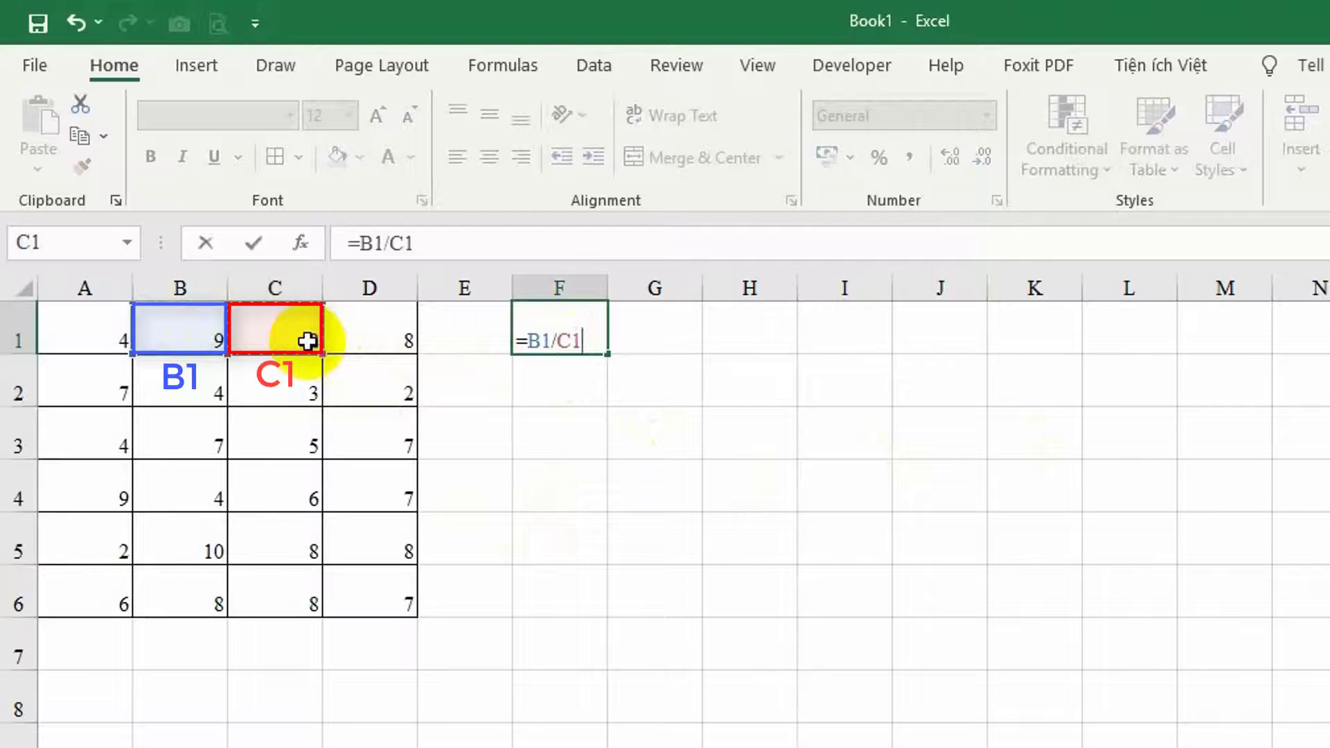
{"action": "left_click", "coordinate": [97, 337]}
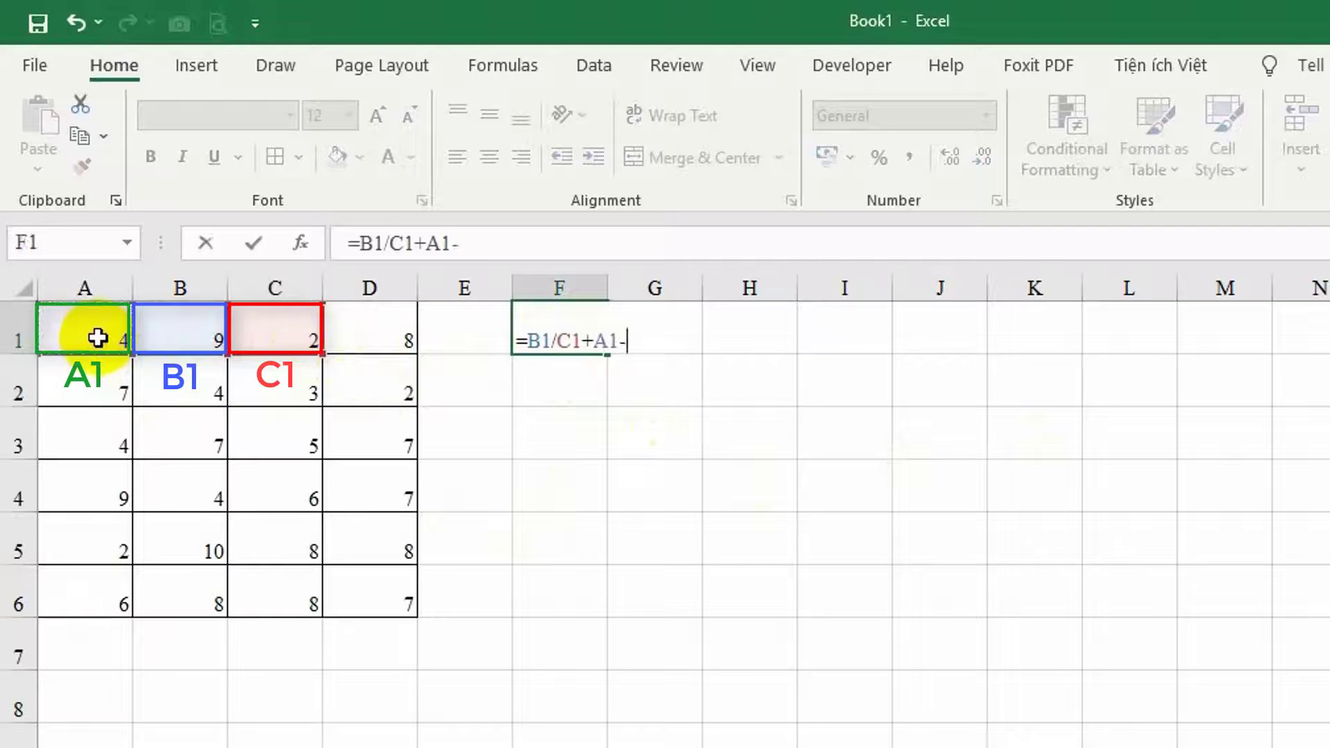
{"action": "left_click", "coordinate": [362, 381]}
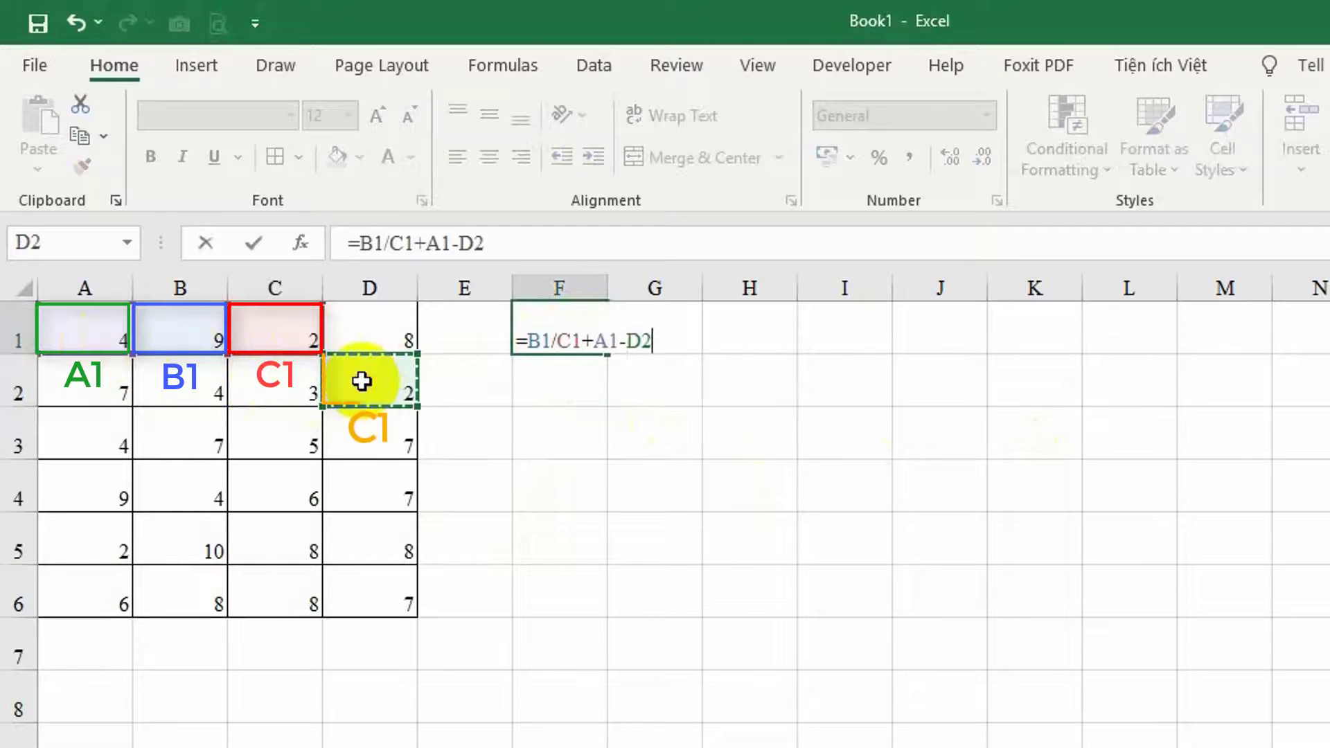
{"action": "key", "text": "Return"}
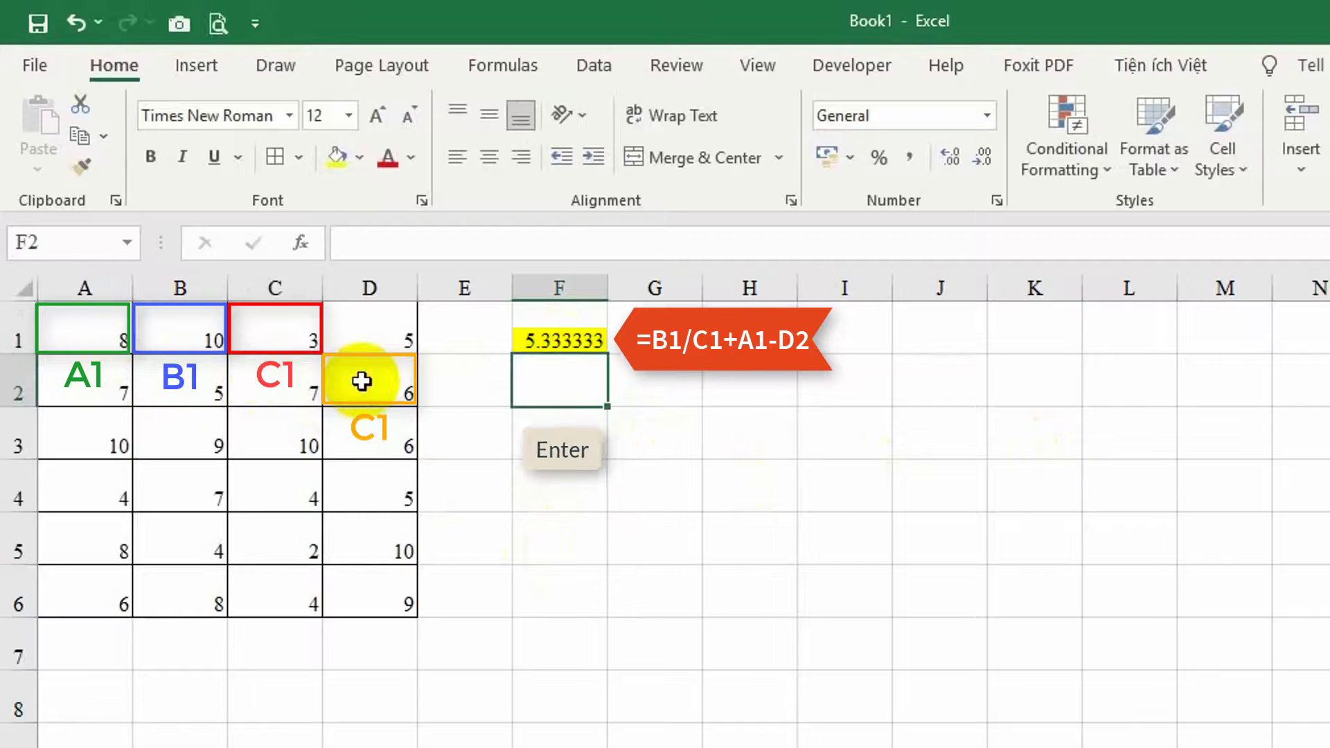
{"action": "left_click", "coordinate": [565, 331]}
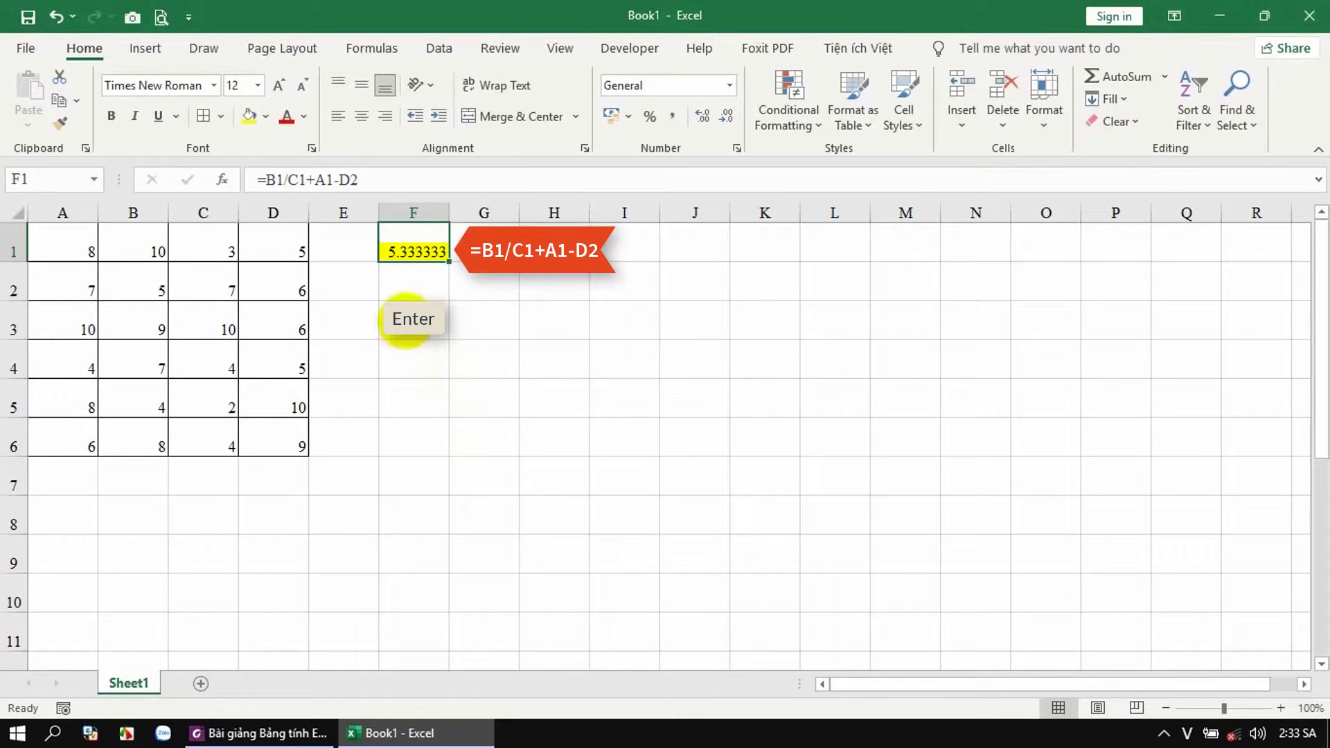
{"action": "left_click", "coordinate": [409, 320]}
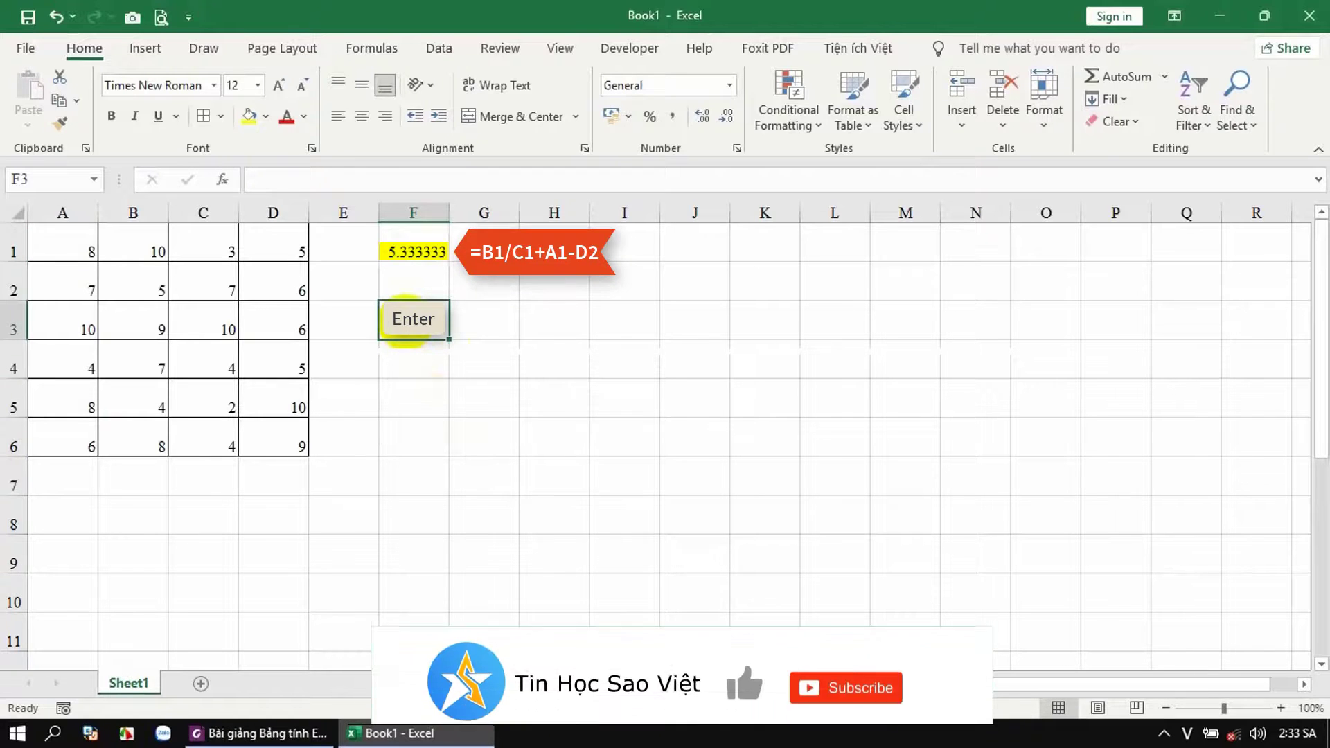